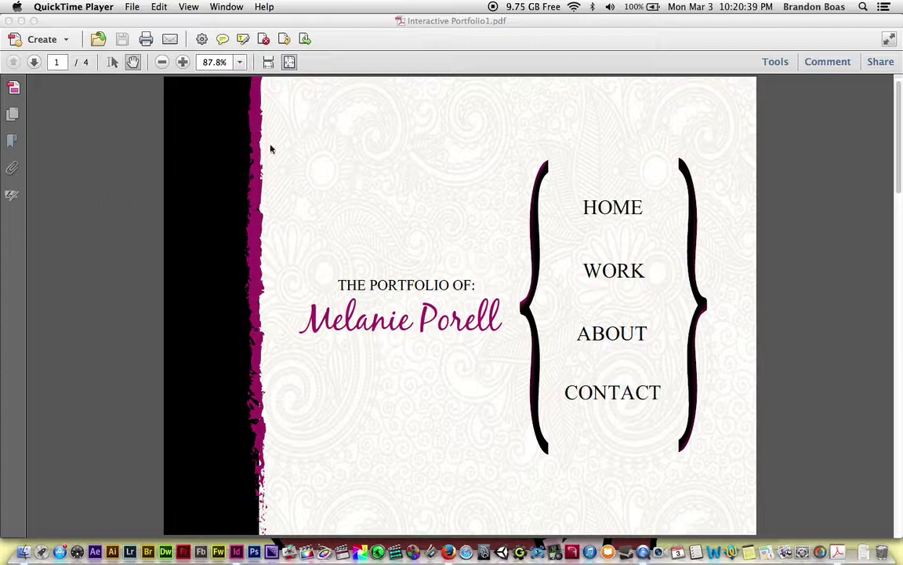
In Acrobat, test the WORK and home-page links to reach the work gallery page
click(372, 23)
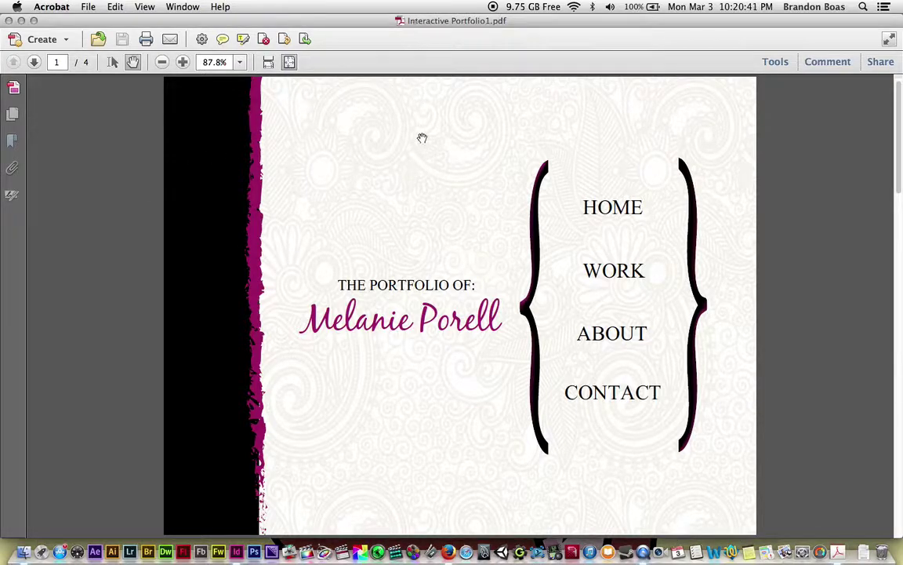
click(602, 272)
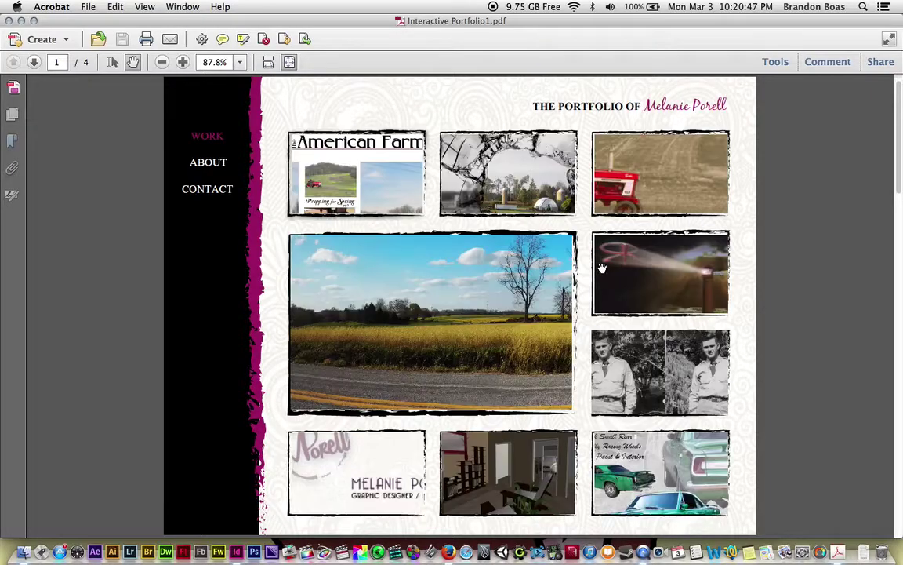
scroll(601, 267, down, 3)
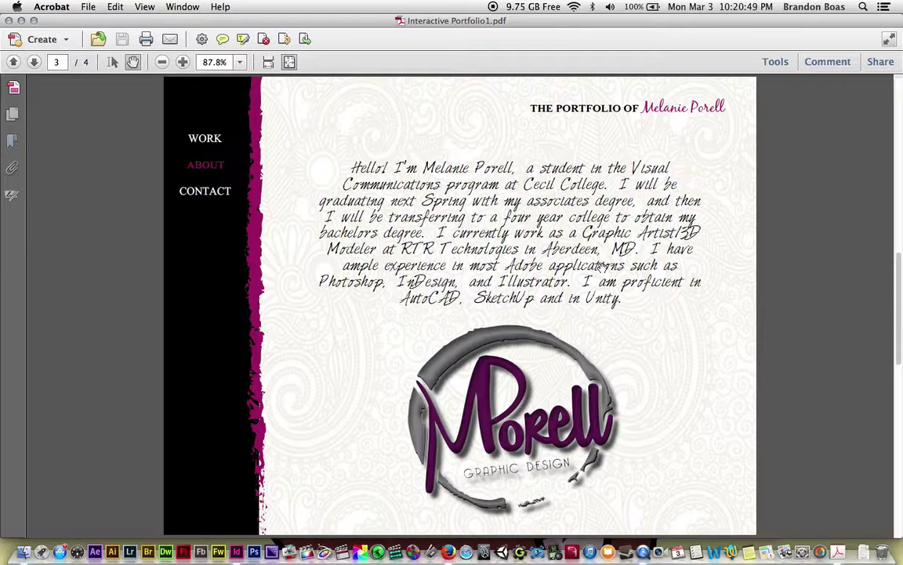
click(675, 112)
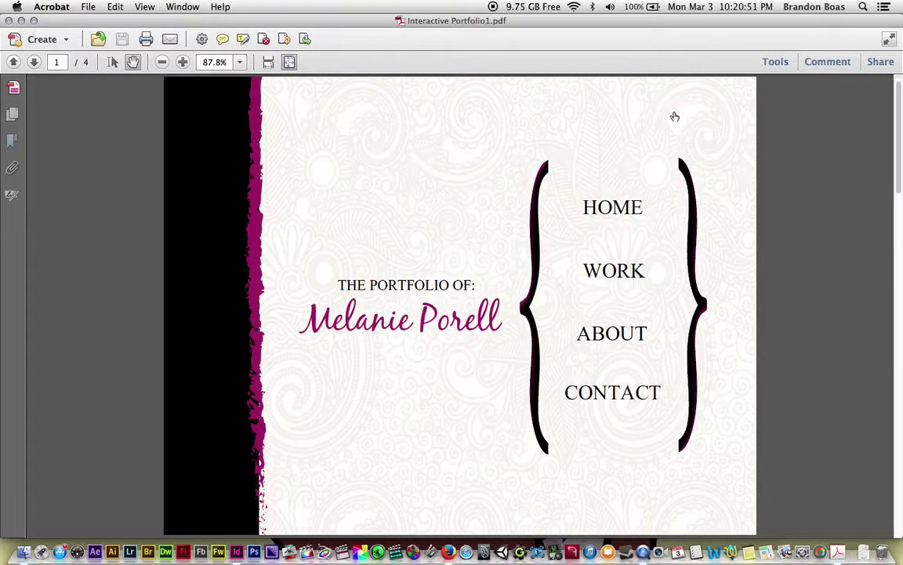
click(610, 269)
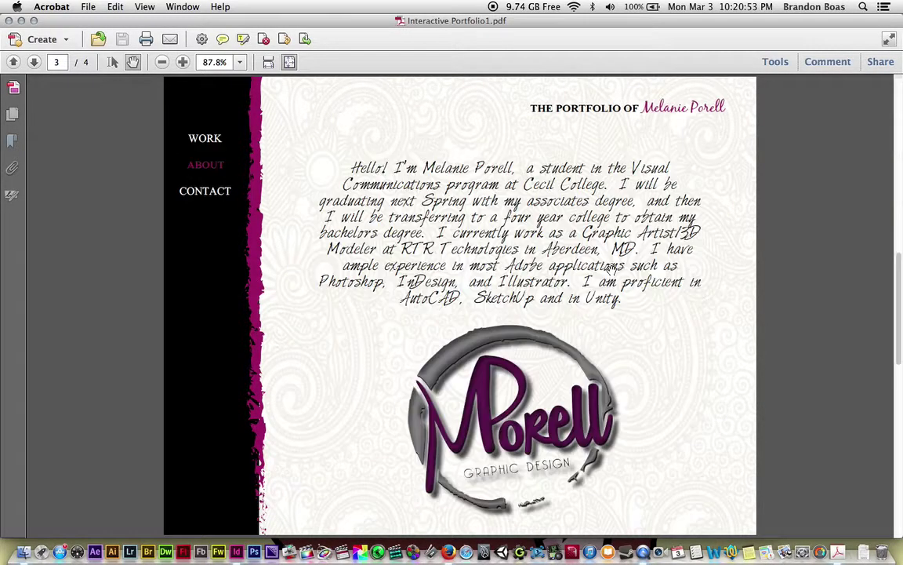
click(211, 140)
Show and hide the American Farmer cover pop-up, open the broken-glass pop-up, then close the PDF
click(352, 183)
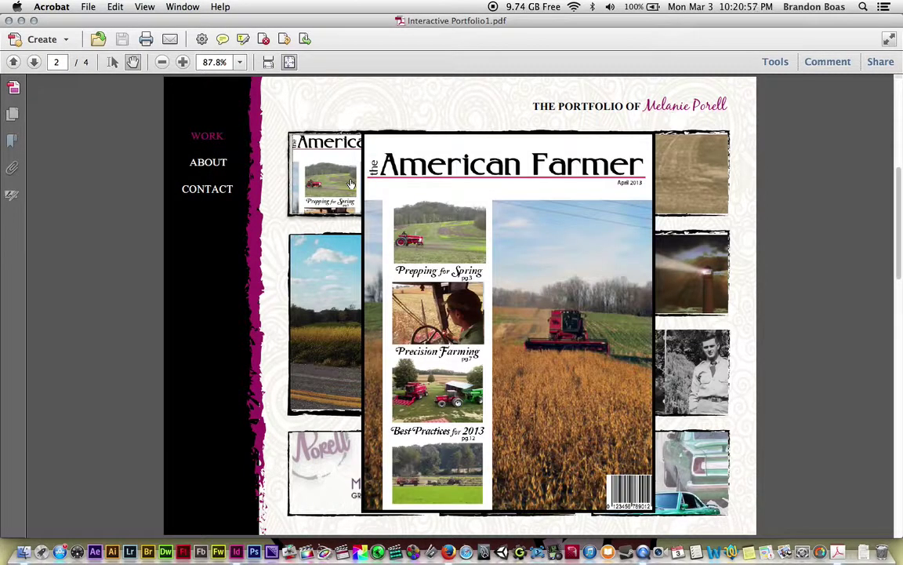
click(437, 217)
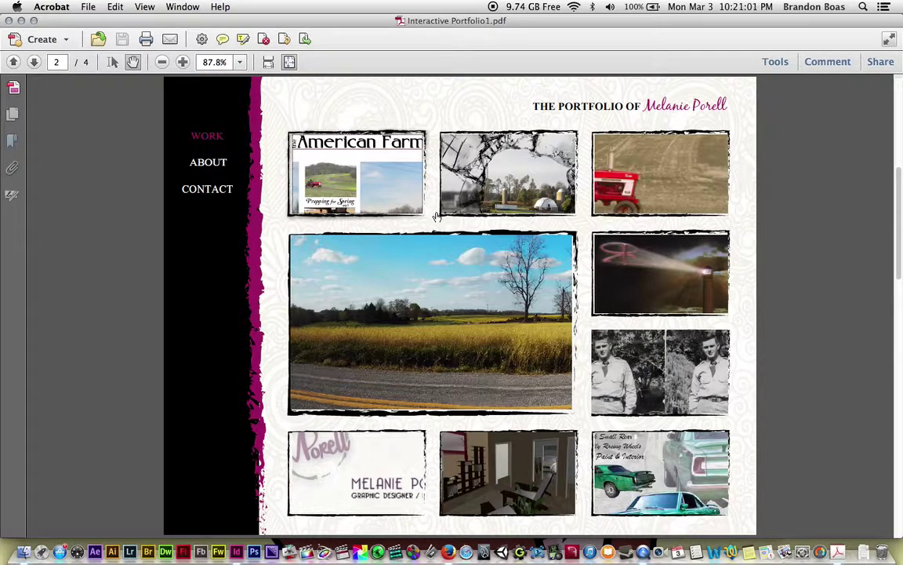
click(483, 196)
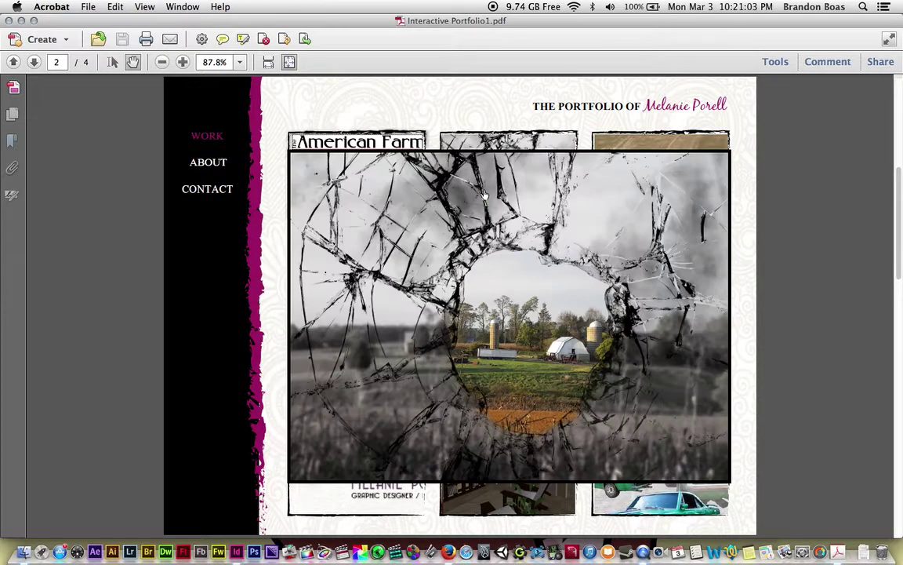
mouse_move(314, 143)
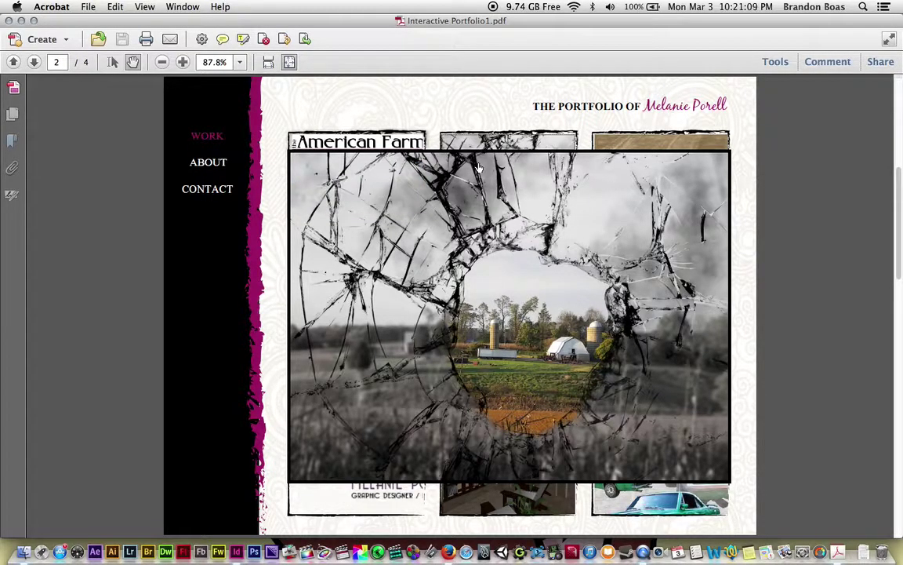
click(9, 21)
In InDesign, collapse Layer 1 in the Layers panel and marquee-select the frames at the spread's left edge
click(264, 29)
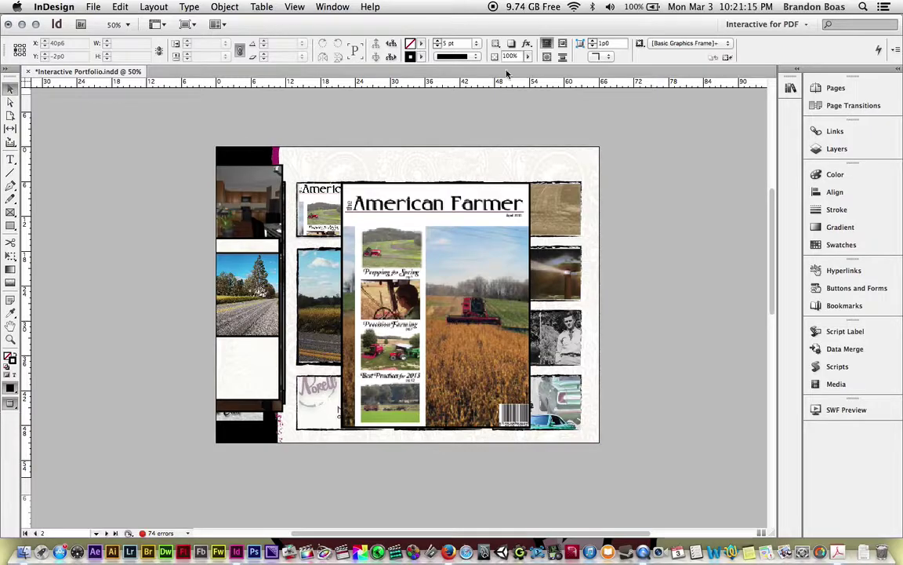
click(832, 148)
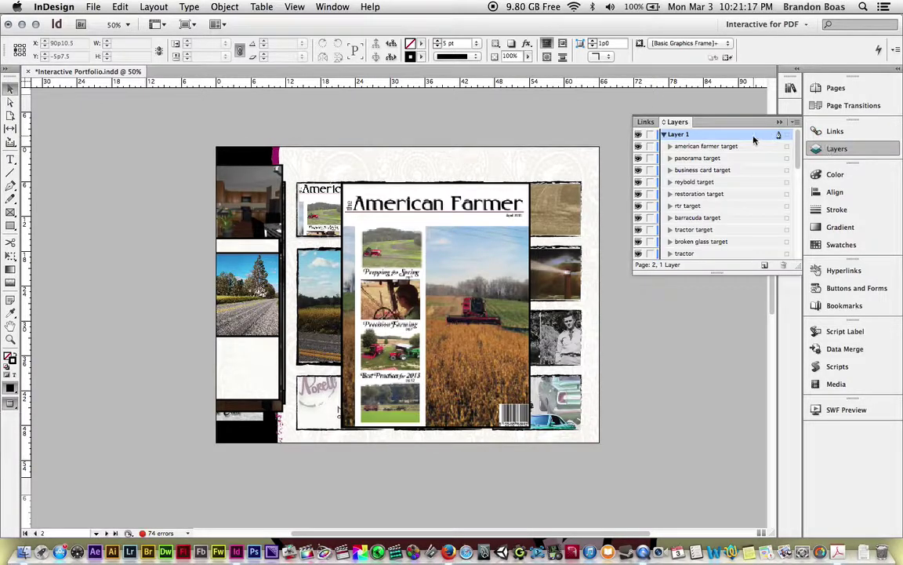
scroll(703, 169, down, 3)
scroll(703, 170, down, 3)
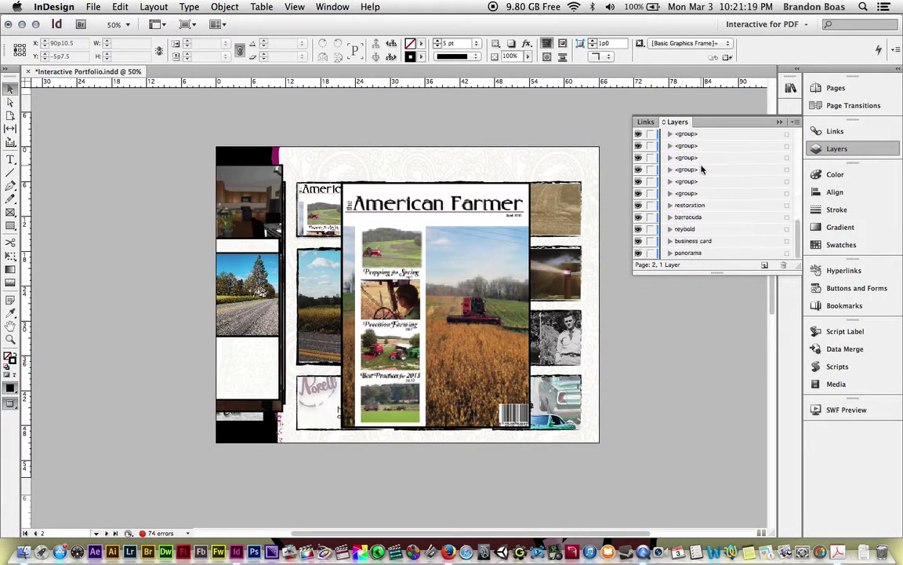
scroll(702, 169, up, 6)
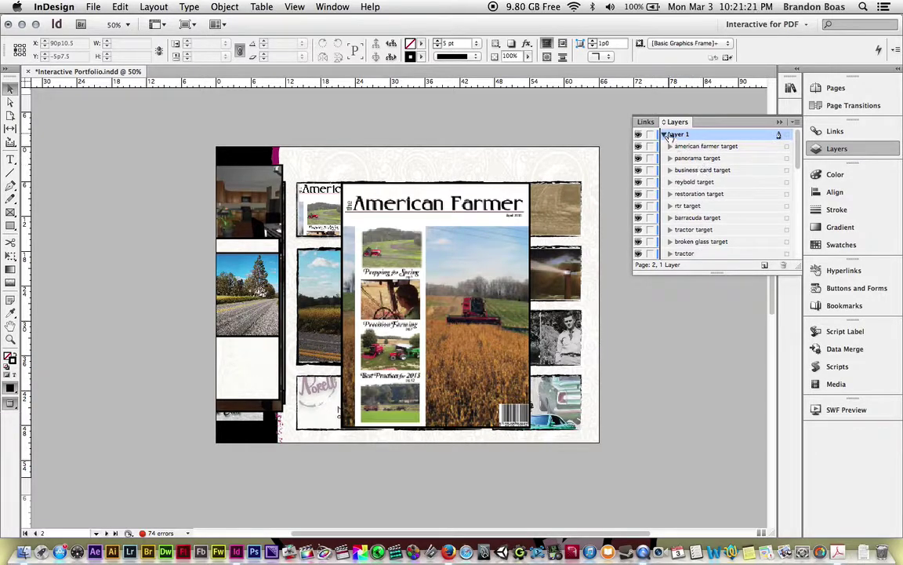
click(663, 135)
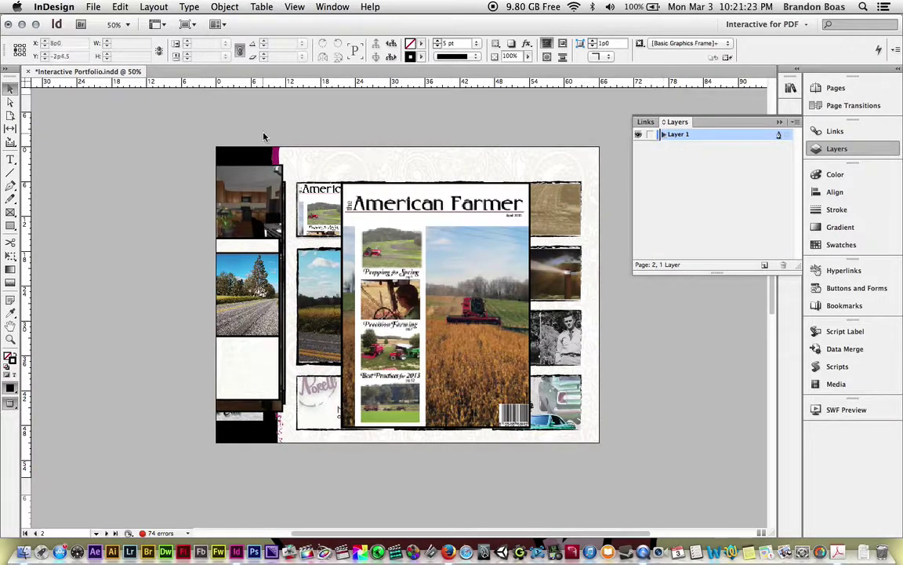
drag(104, 114, 291, 443)
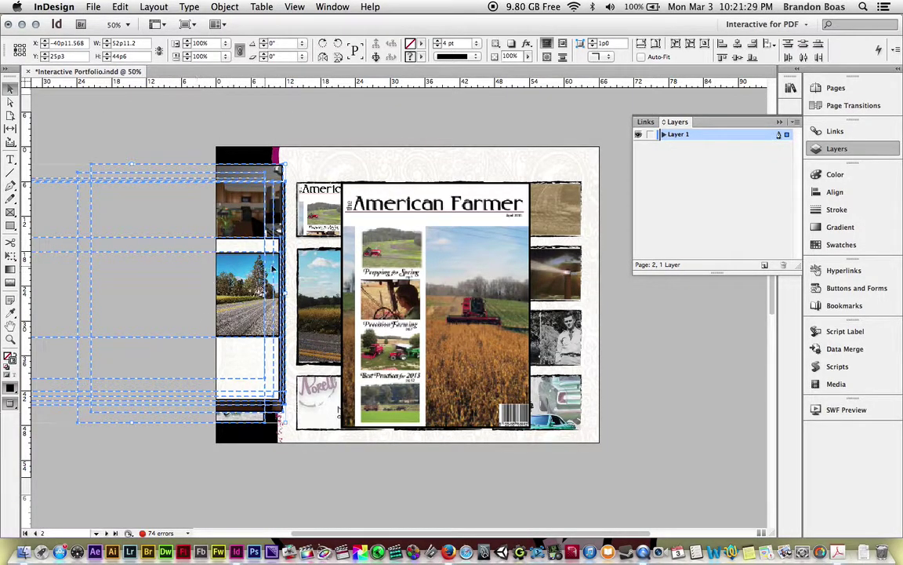
Expand Layer 1, try selecting single image frames such as the road image, then deselect
click(664, 136)
scroll(670, 168, down, 10)
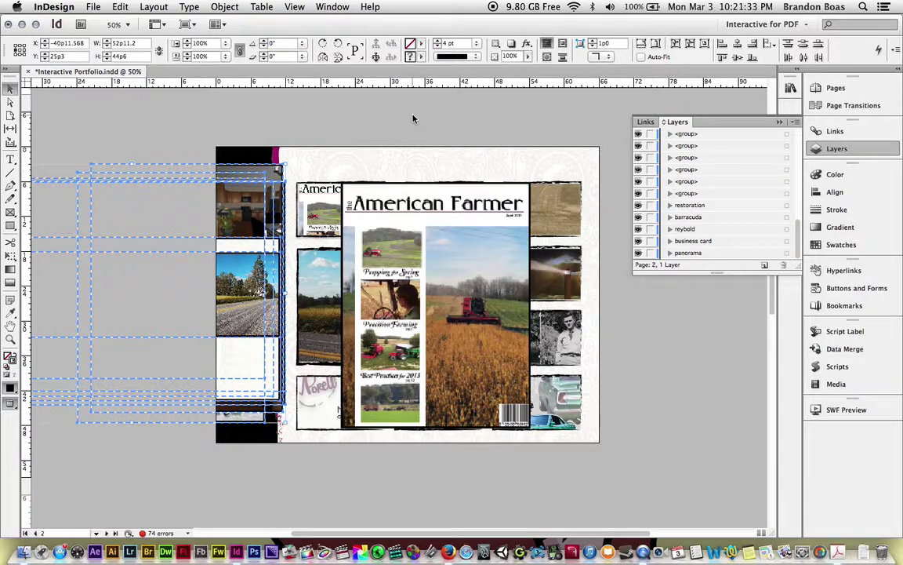
click(186, 223)
click(156, 360)
click(155, 294)
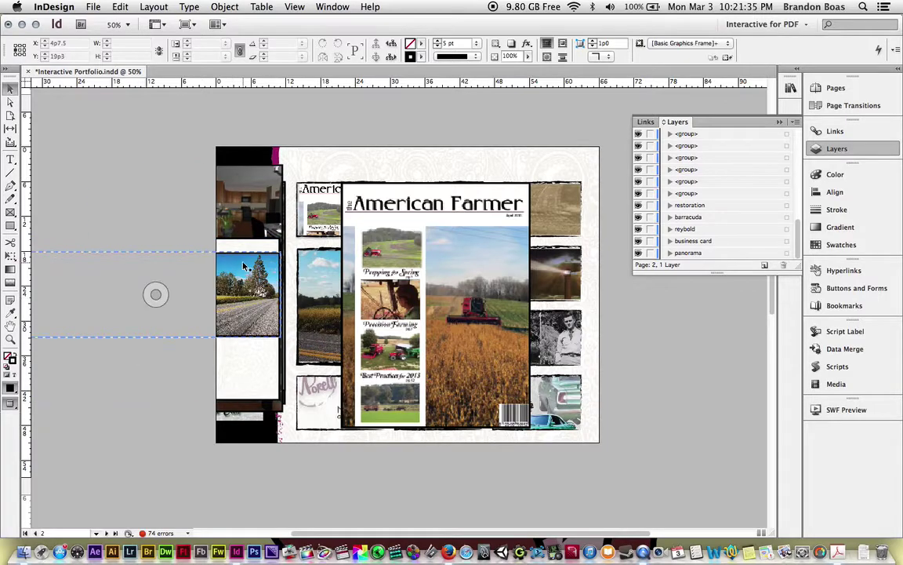
click(440, 141)
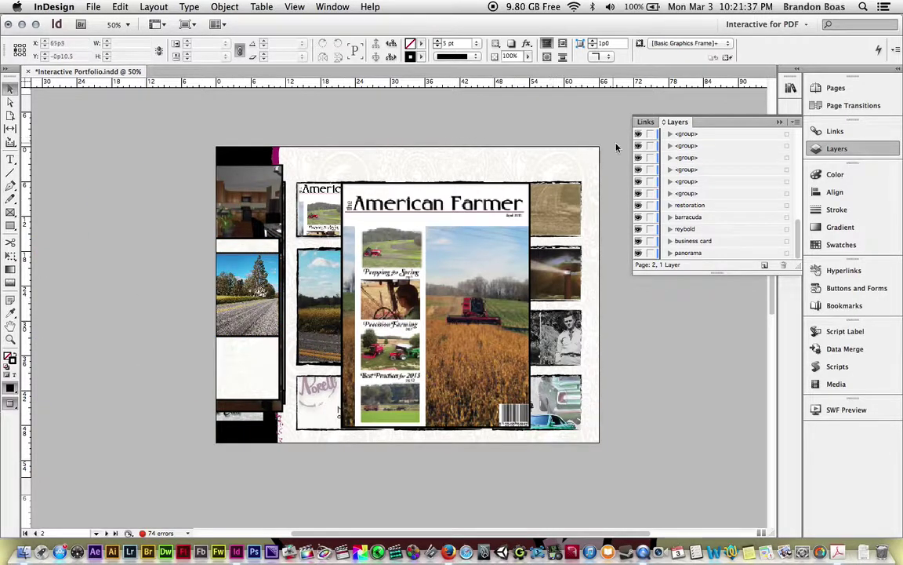
Marquee-select all left-column image frames and drag them over the gallery's American Farmer cover
scroll(655, 218, up, 2)
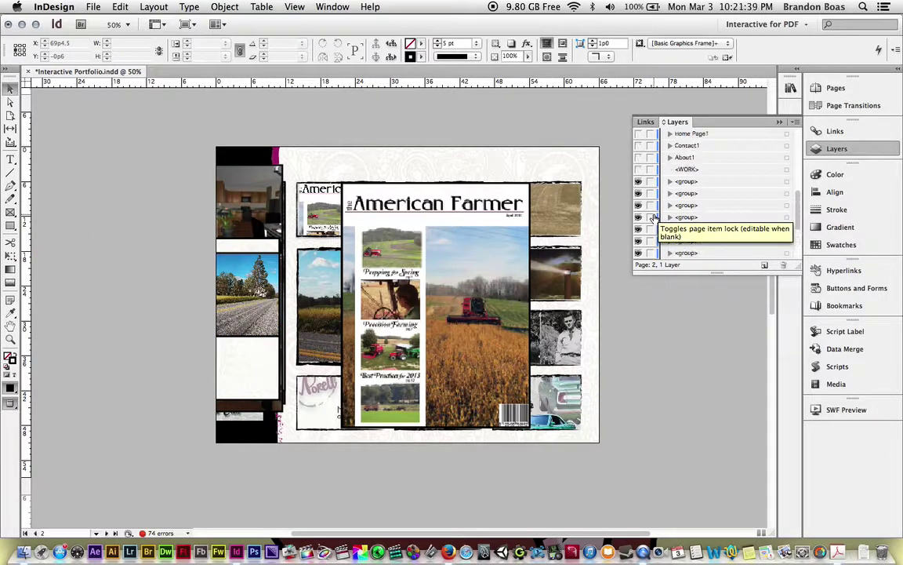
scroll(655, 217, up, 2)
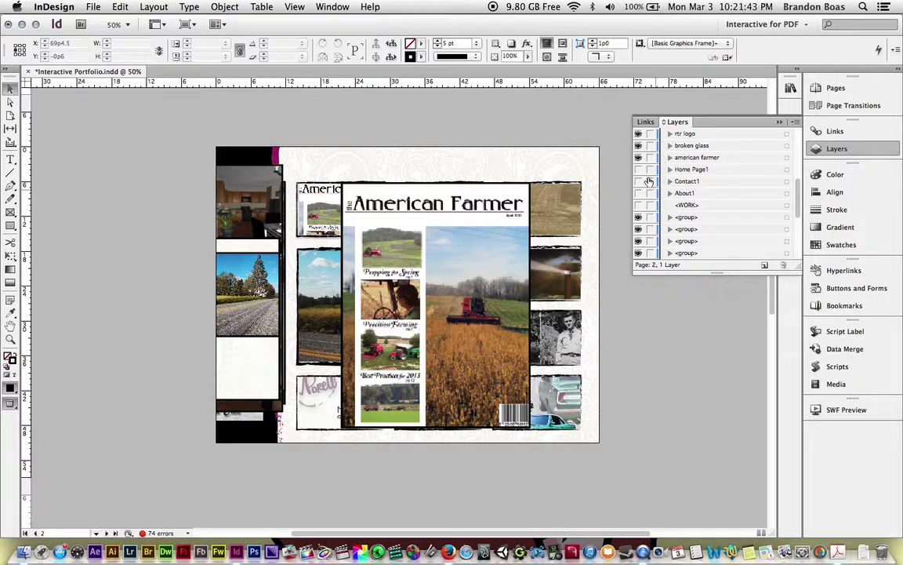
drag(141, 118, 291, 449)
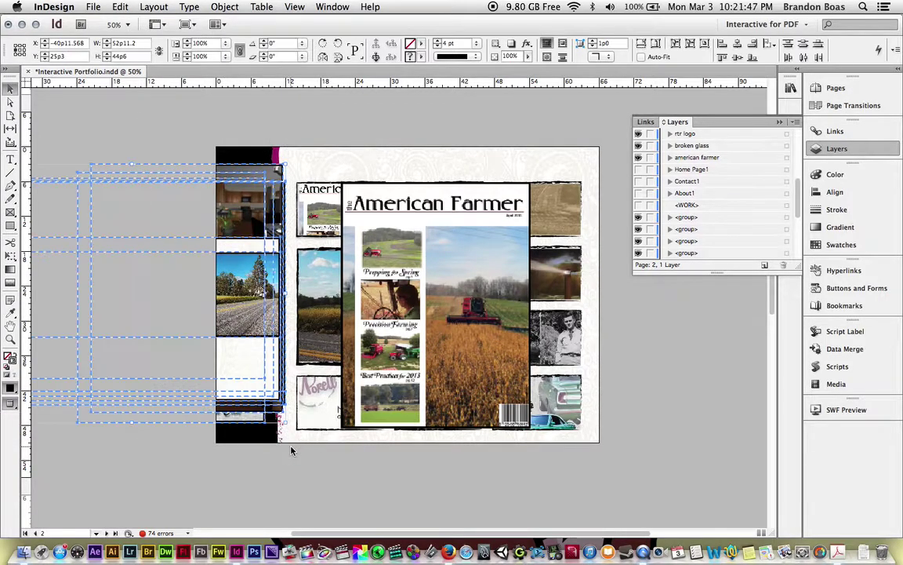
drag(247, 308, 541, 310)
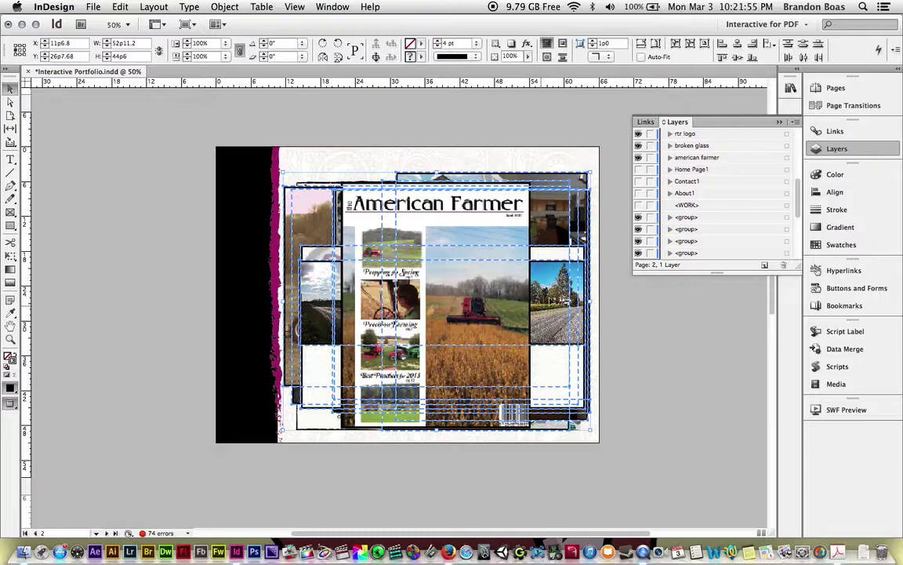
Align the selected pop-up frames on their horizontal centres using the Align panel
click(780, 122)
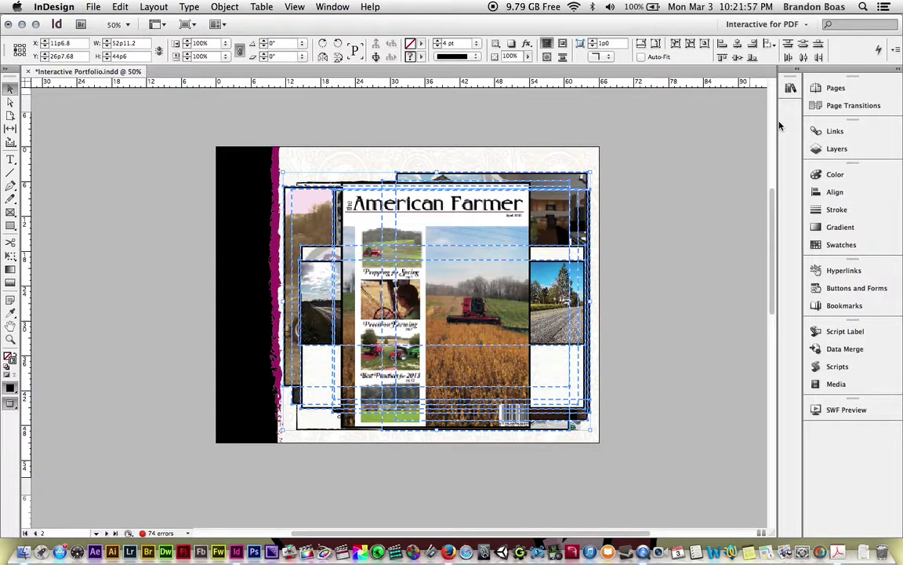
click(833, 193)
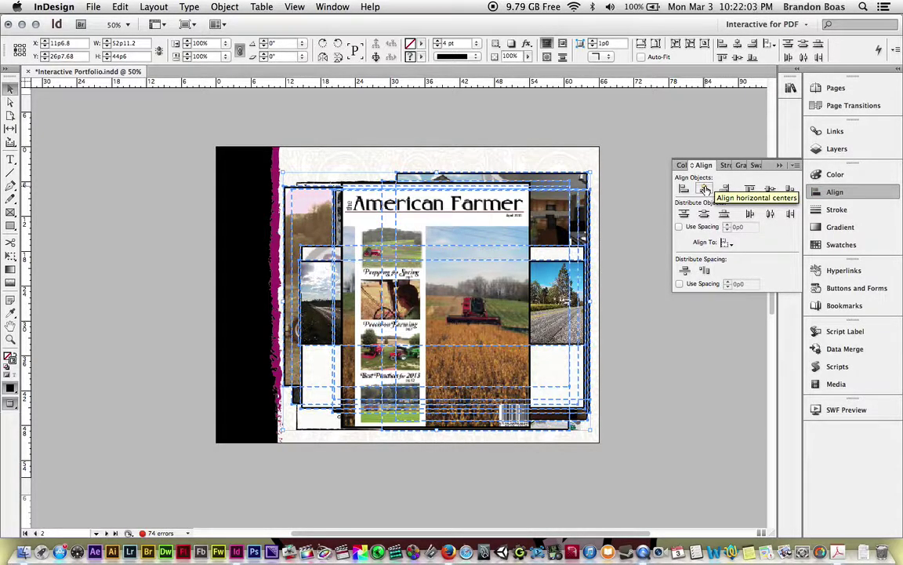
click(705, 189)
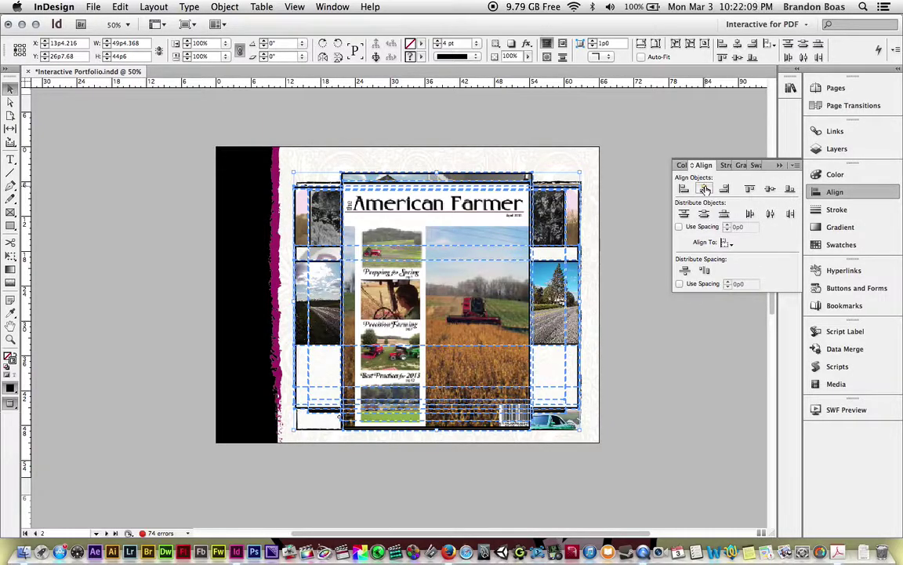
click(779, 166)
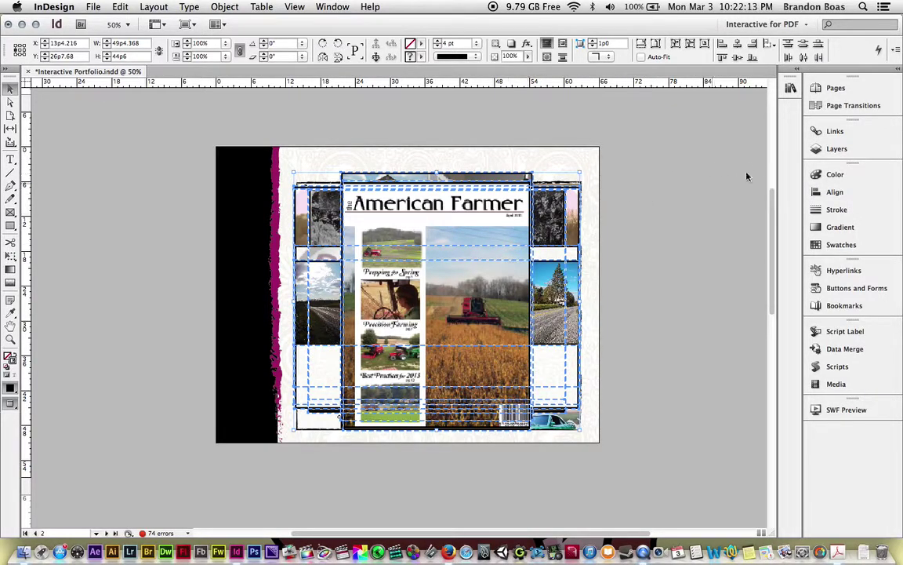
Create Layer 2, move the pop-up frames onto it, and unhide Home Page1, Contact1, About1 and WORK
click(839, 148)
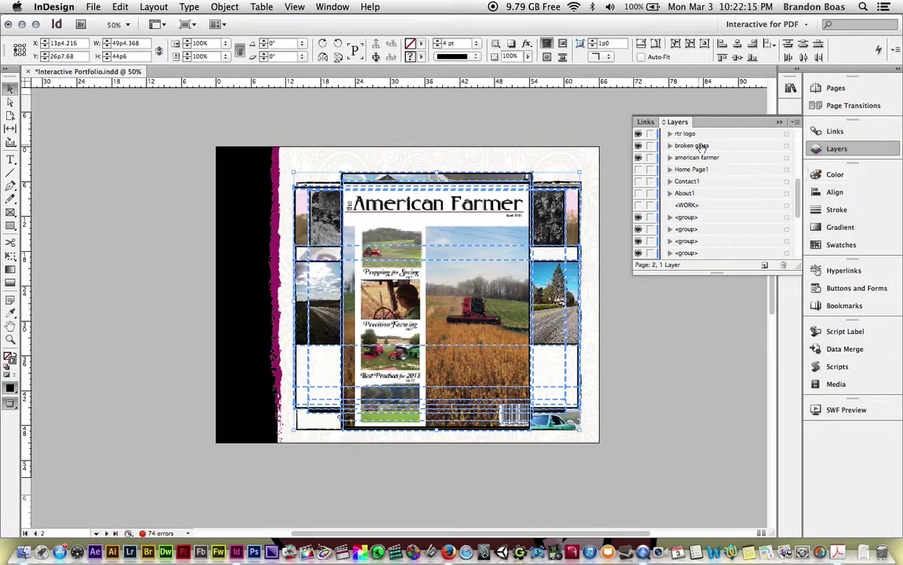
scroll(713, 188, up, 10)
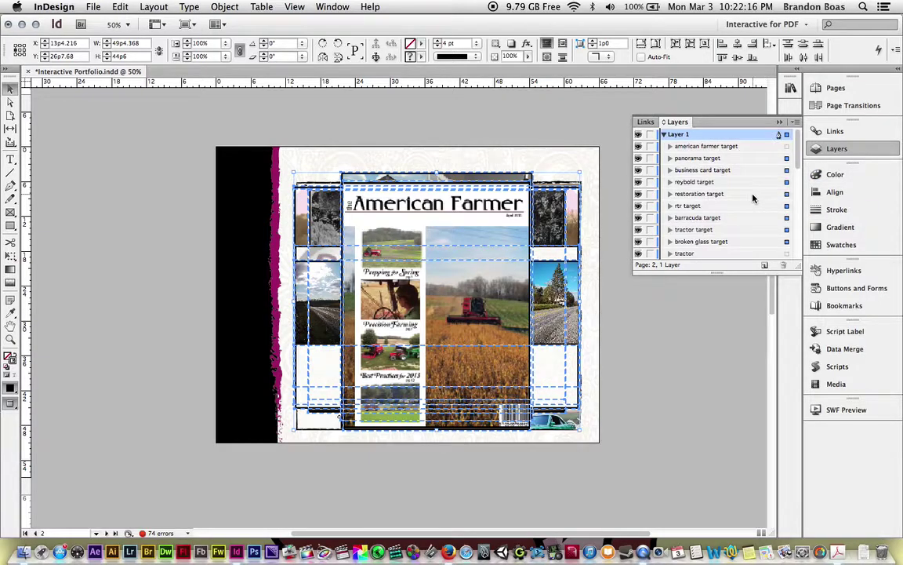
click(665, 135)
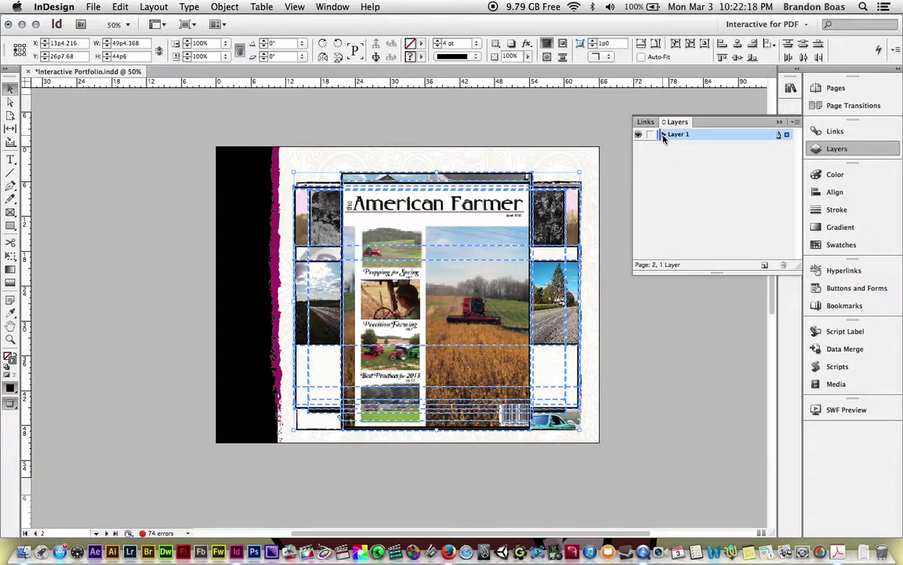
click(765, 267)
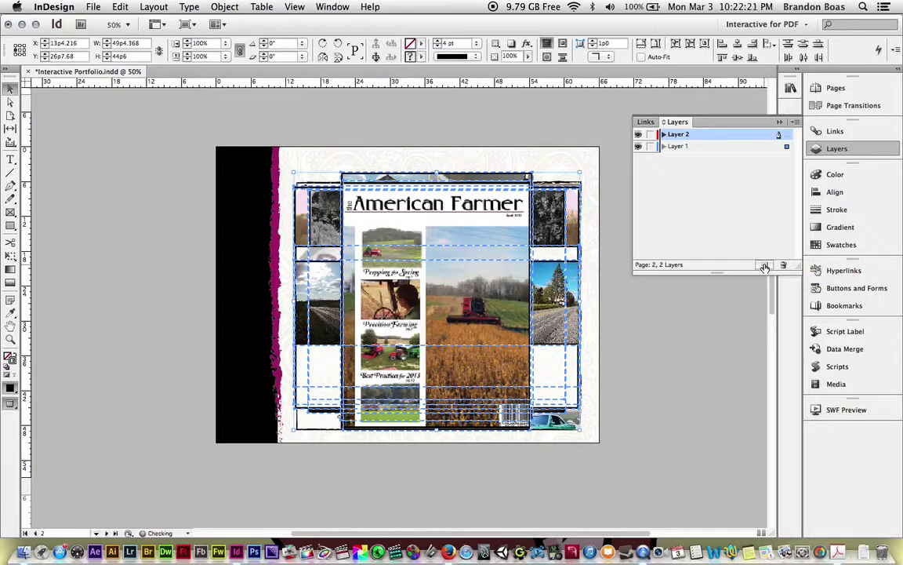
click(786, 149)
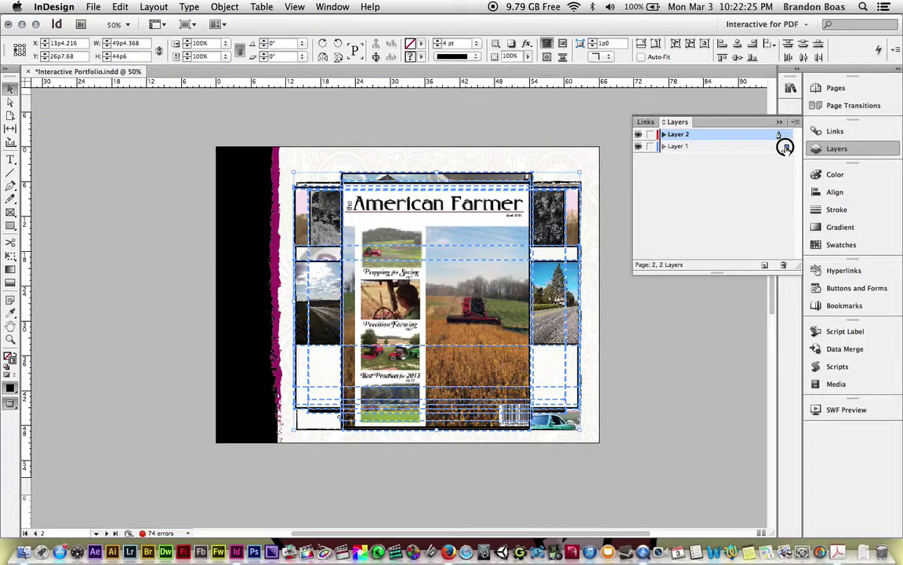
drag(786, 148, 787, 135)
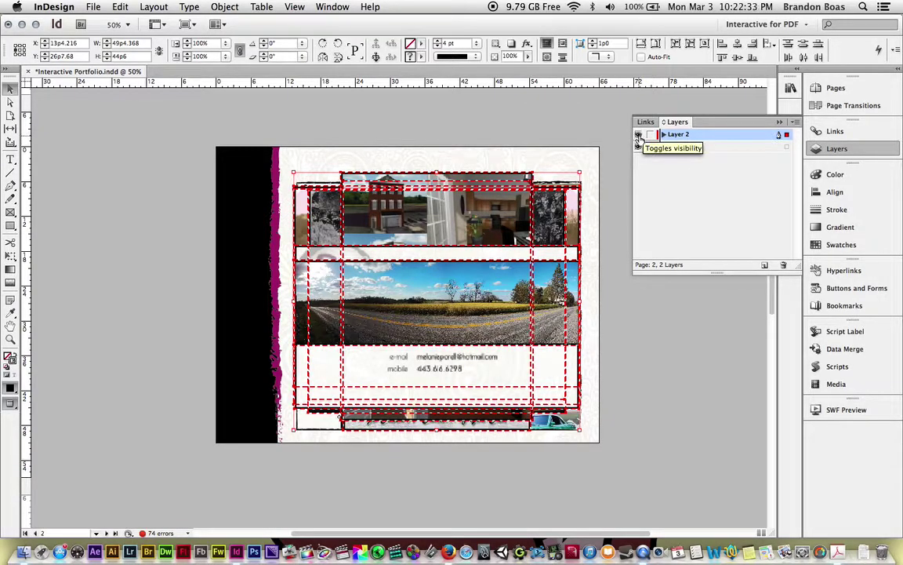
click(663, 146)
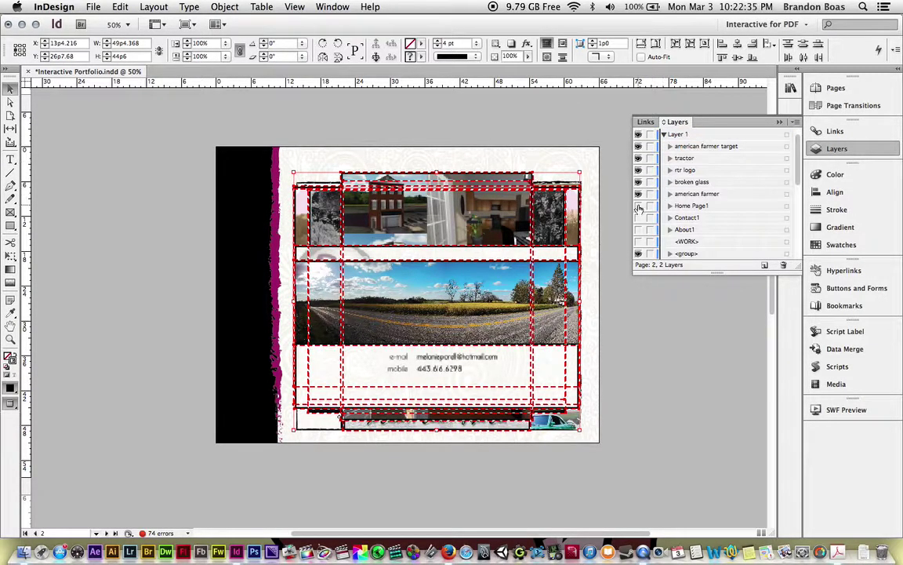
drag(635, 202, 642, 239)
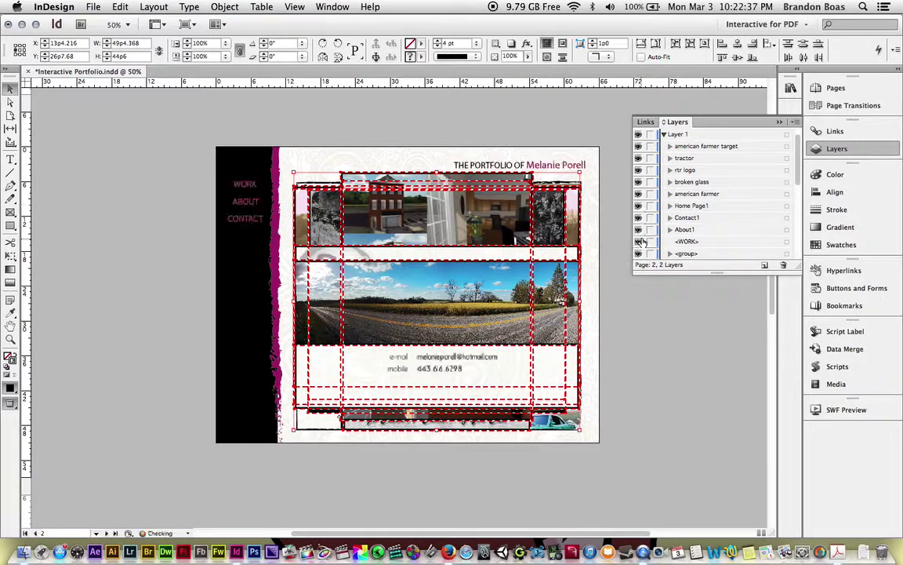
Hide Layer 2, delete Layer 1's large American Farmer spread, and select the American Farm thumbnail
click(665, 134)
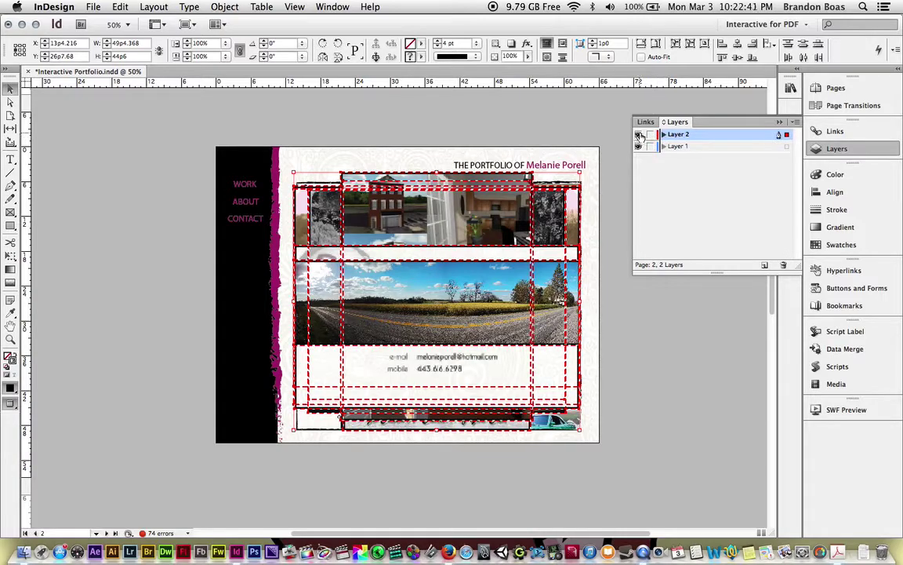
click(639, 134)
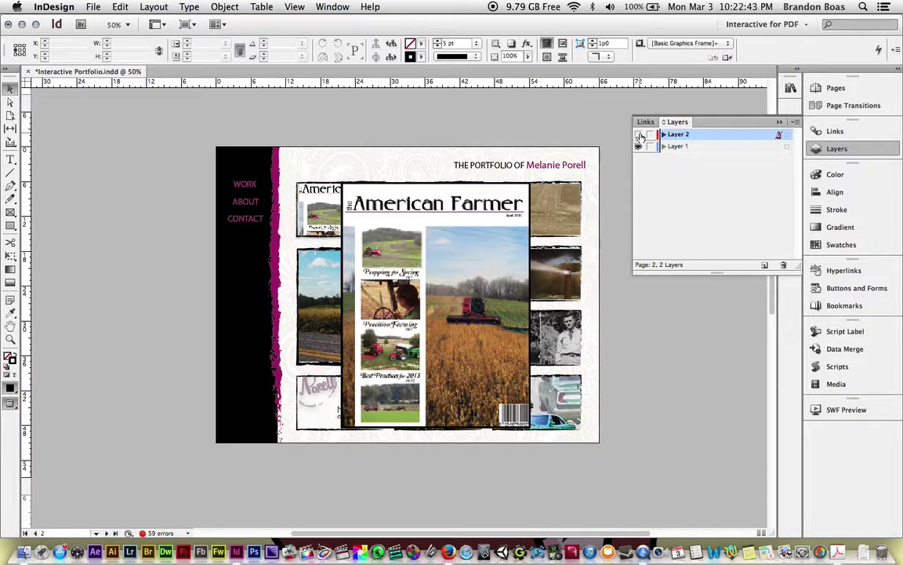
click(786, 147)
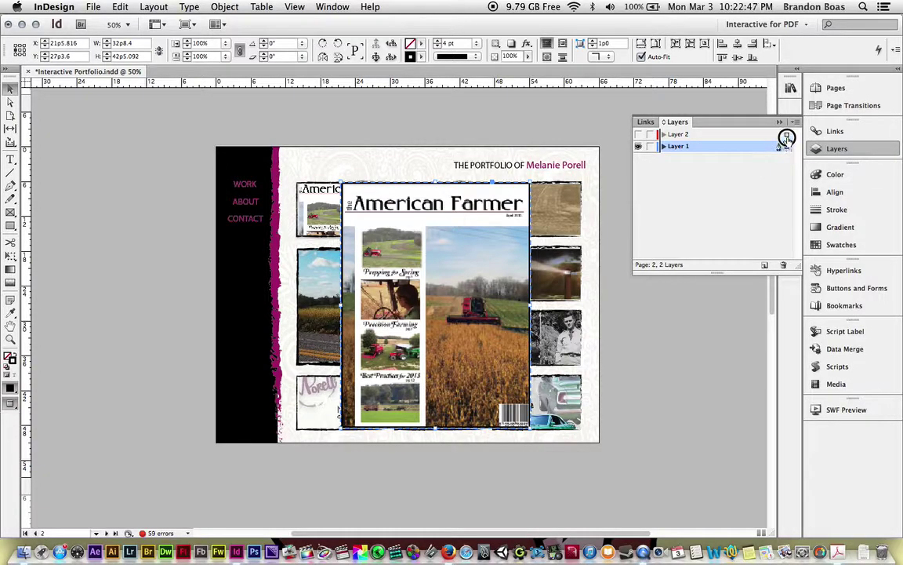
key(Delete)
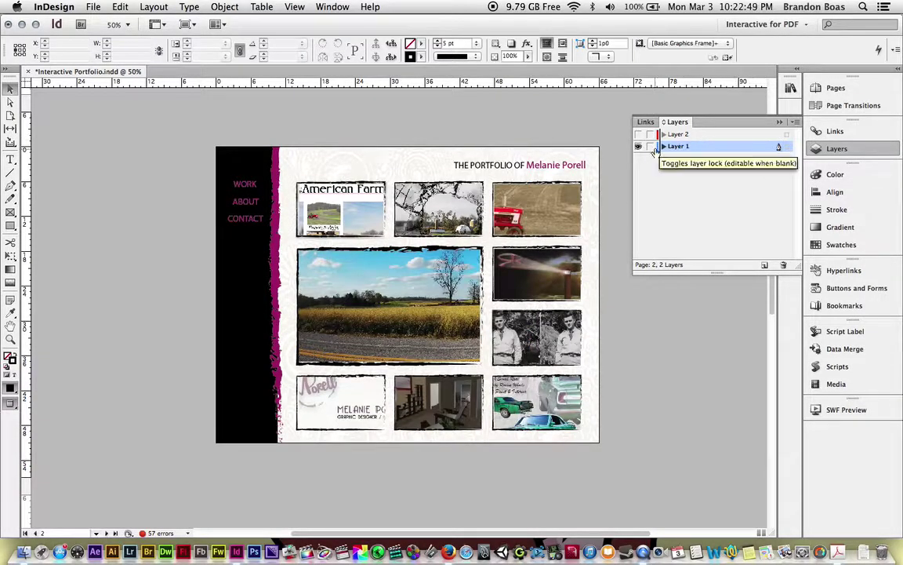
click(319, 206)
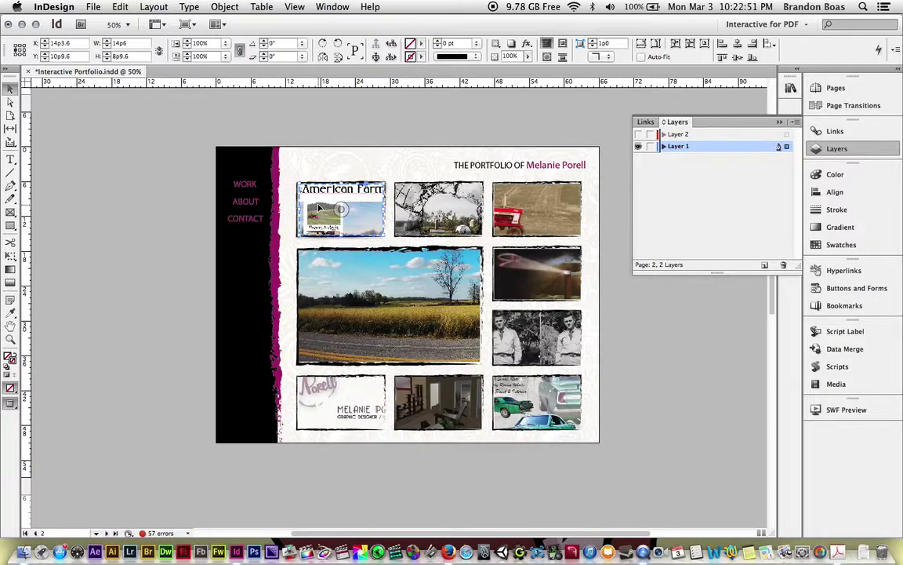
In Buttons and Forms, set Home Page1, About1, Contact1 and american farmer to show on click
click(857, 289)
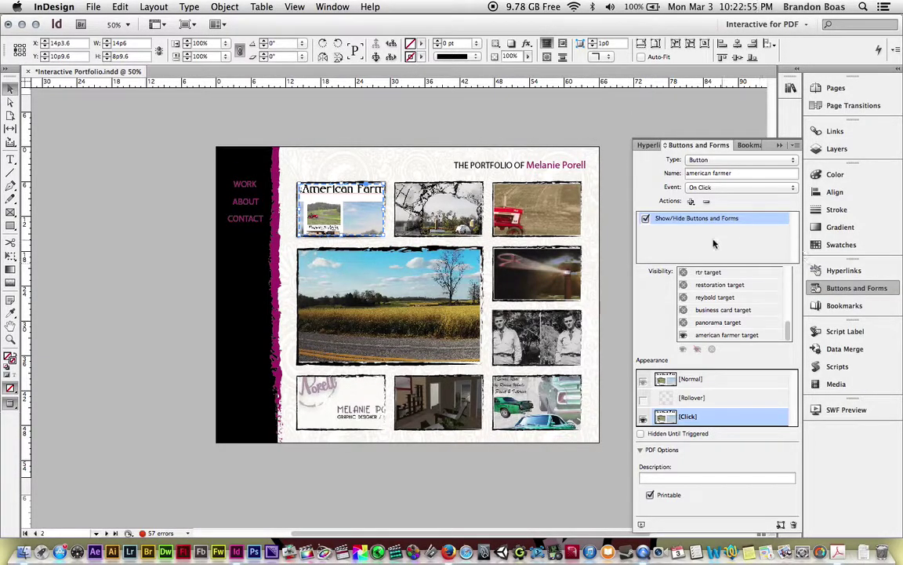
scroll(685, 320, up, 10)
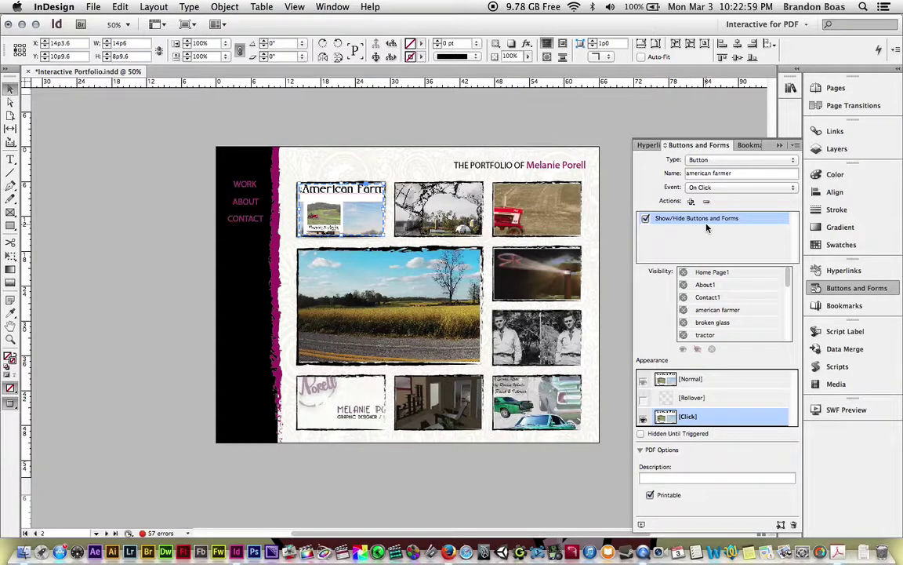
scroll(710, 296, down, 2)
scroll(710, 296, down, 8)
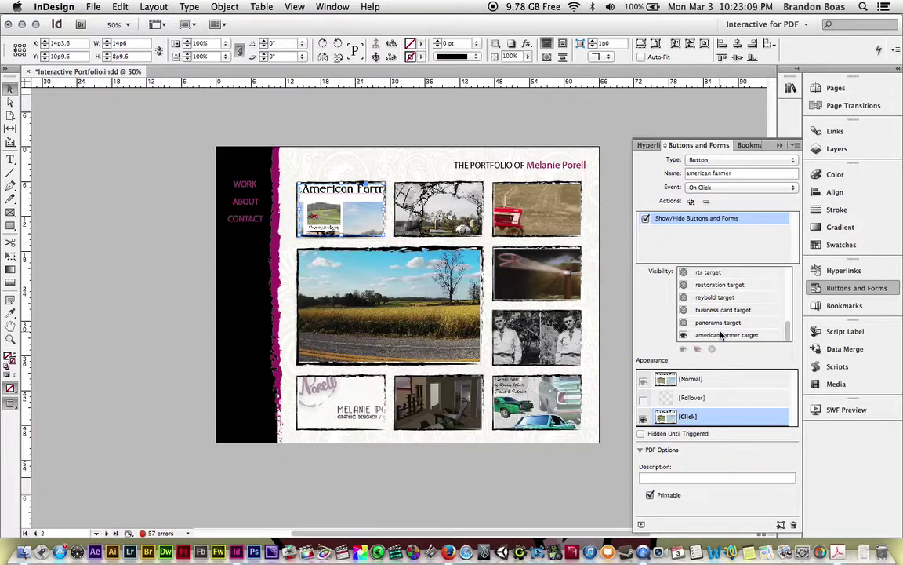
scroll(721, 335, up, 10)
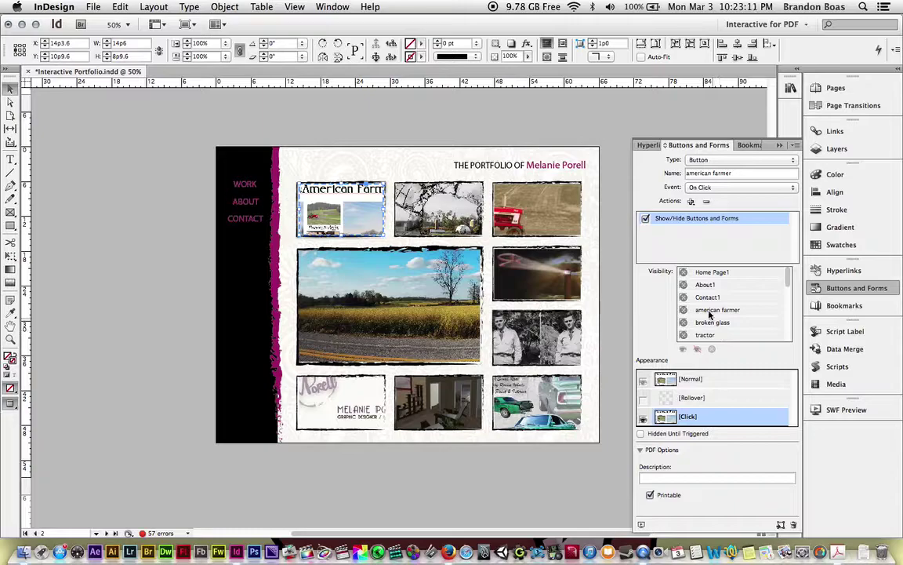
click(683, 272)
click(683, 285)
click(683, 297)
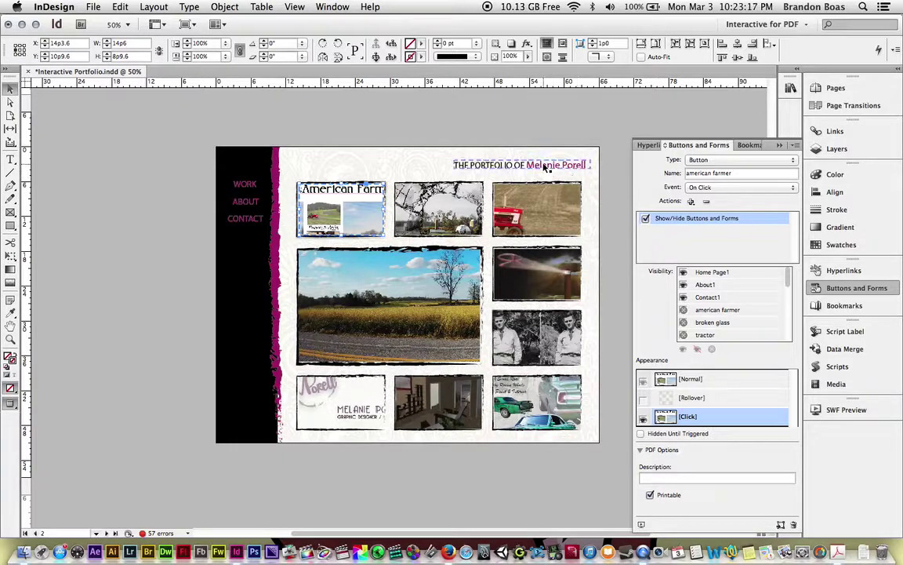
click(684, 310)
Set tractor, panorama and rtr logo to show, and rtr target and business card target to hide
scroll(687, 305, down, 1)
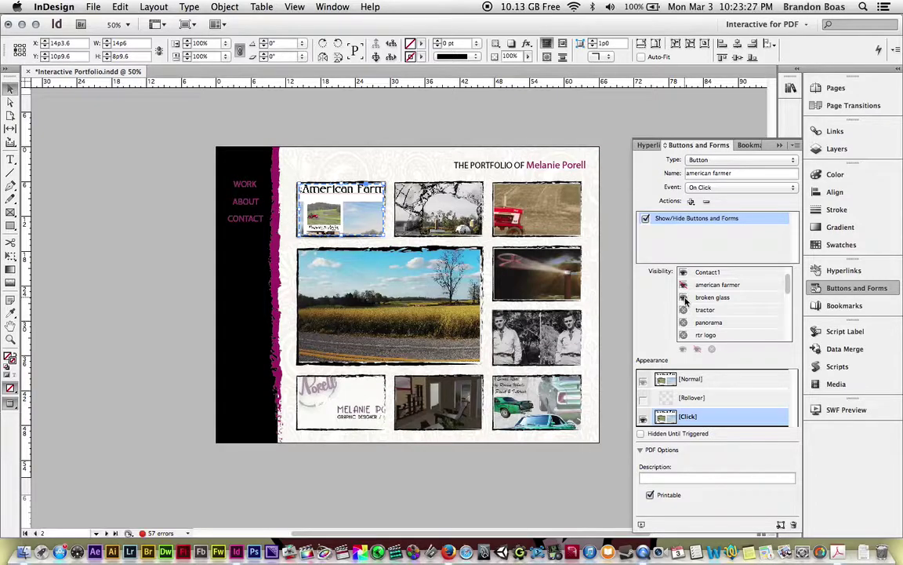
click(683, 309)
click(683, 322)
click(683, 335)
scroll(684, 330, down, 2)
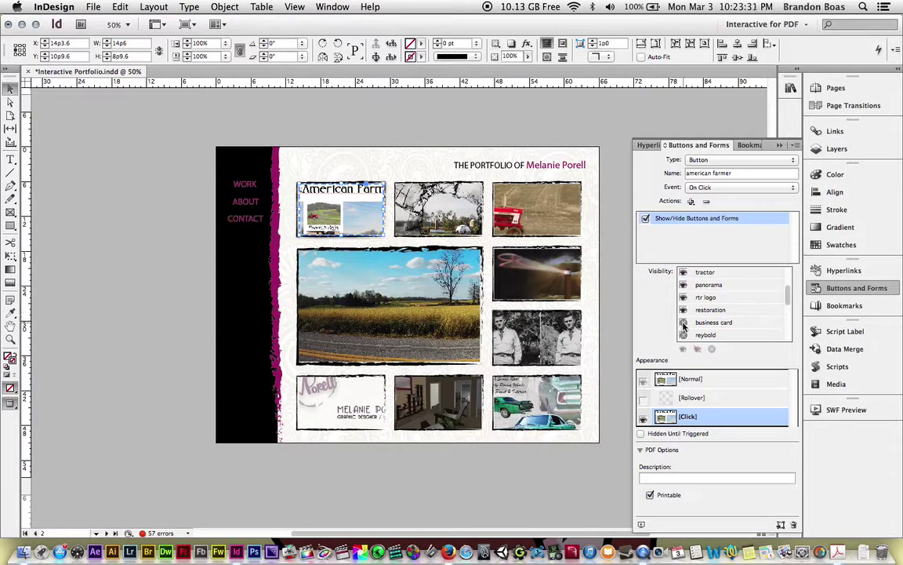
scroll(683, 324, down, 2)
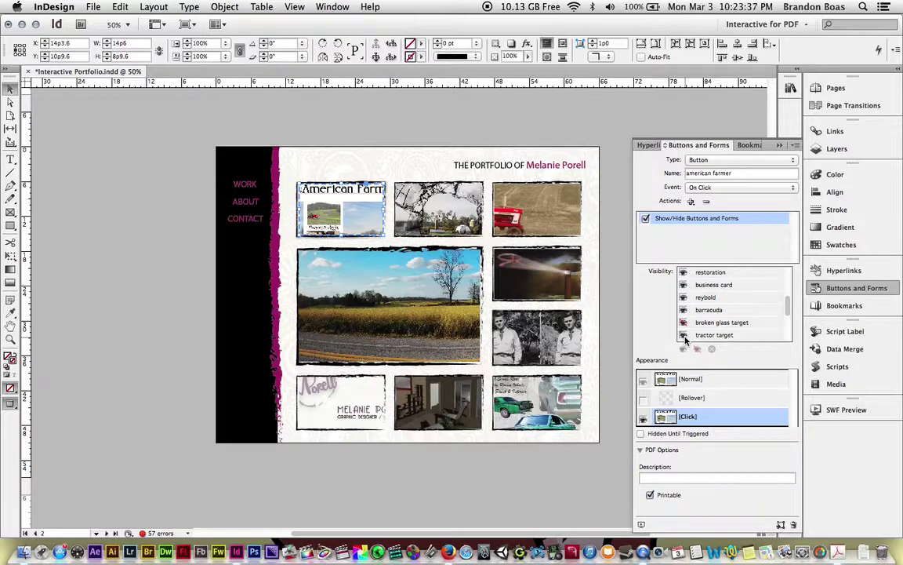
scroll(706, 322, down, 3)
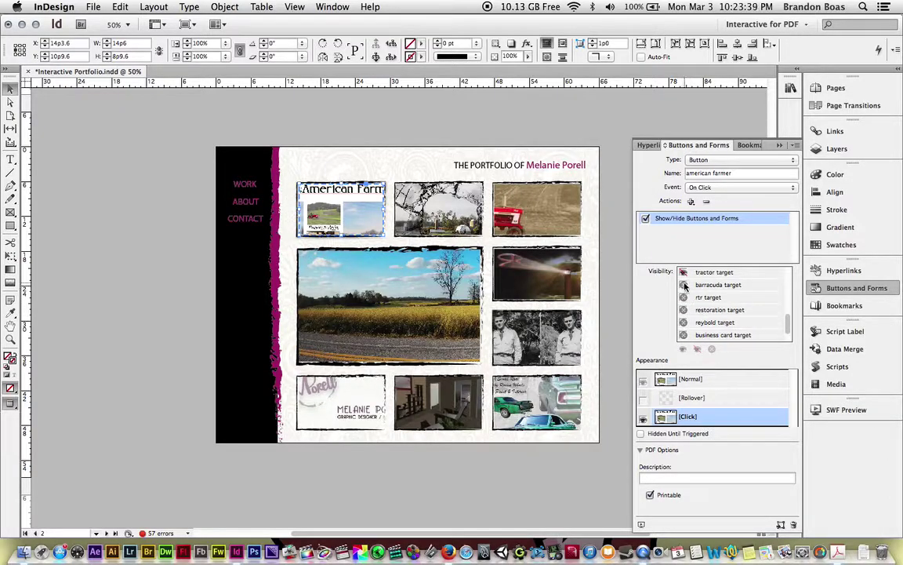
click(683, 297)
click(683, 334)
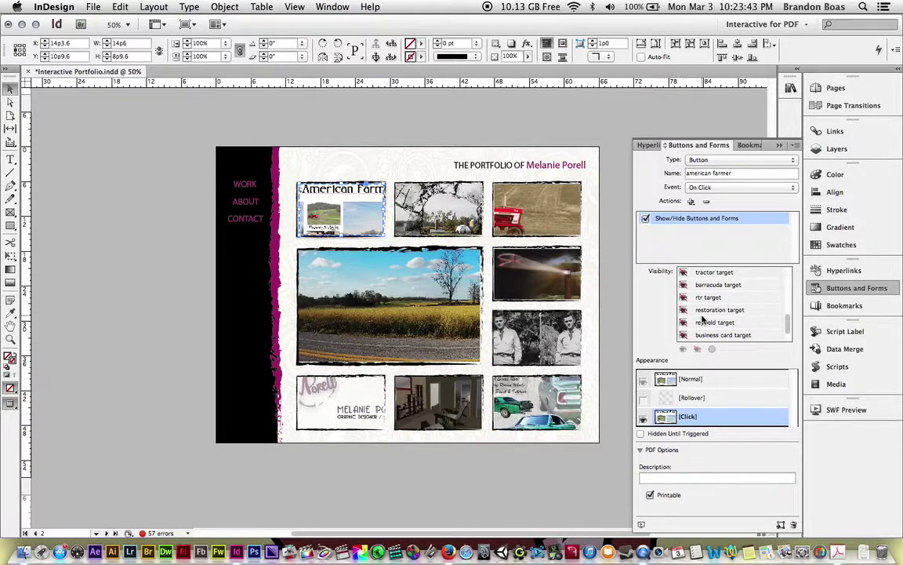
scroll(687, 323, down, 2)
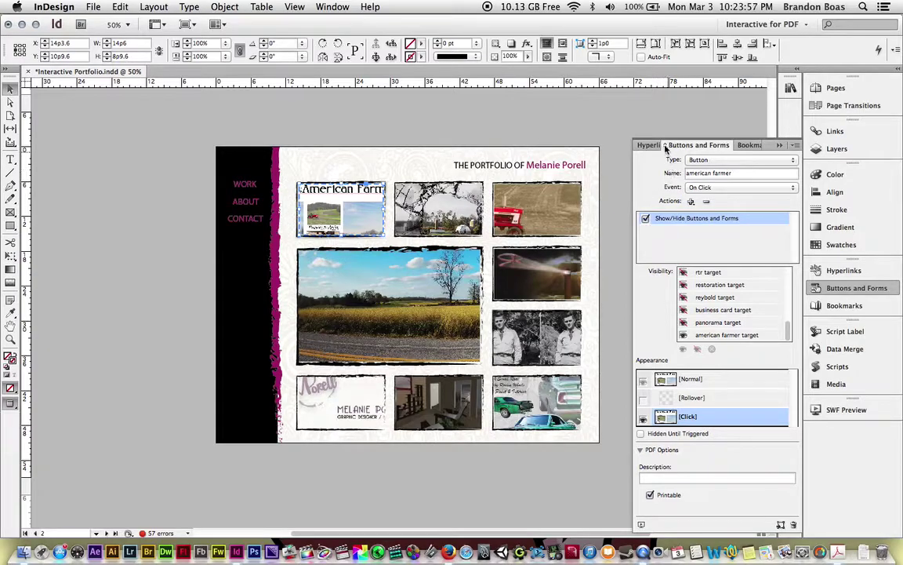
Hide Layer 1, show Layer 2, select the American Farmer cover pop-up and open its button settings
click(779, 145)
click(831, 148)
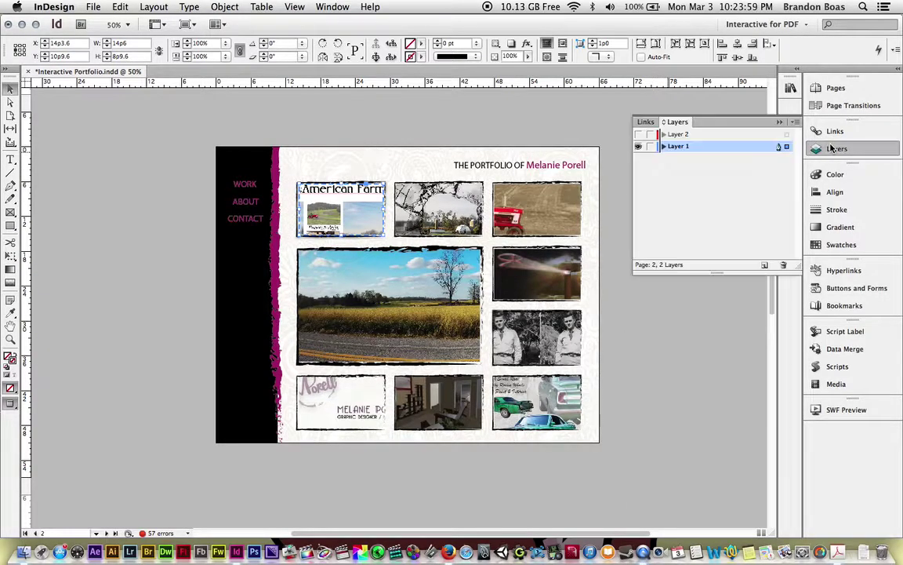
click(638, 147)
click(639, 136)
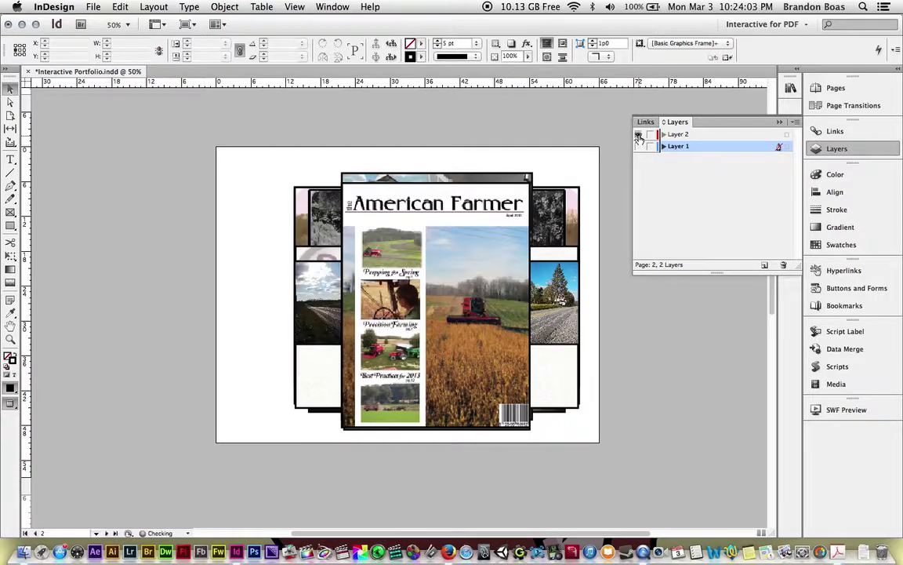
click(435, 305)
click(434, 254)
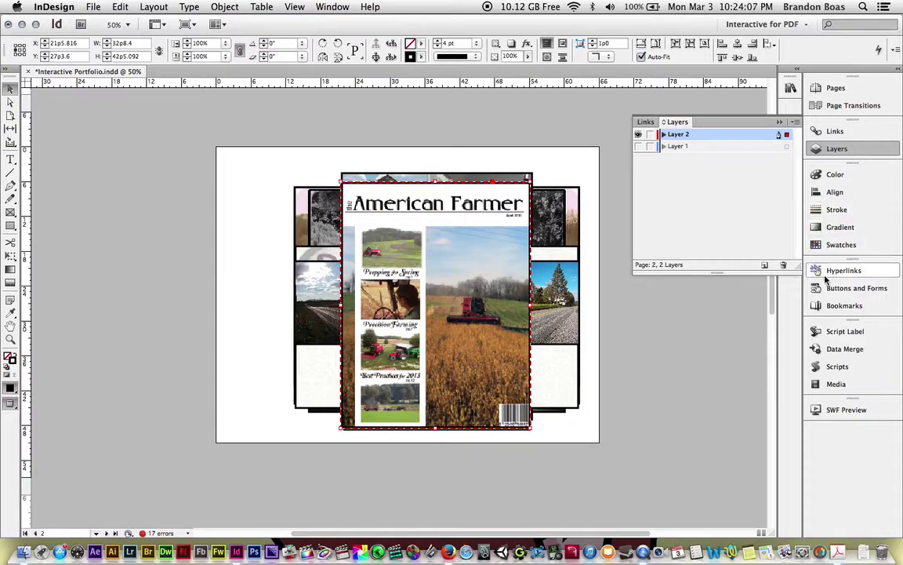
click(851, 288)
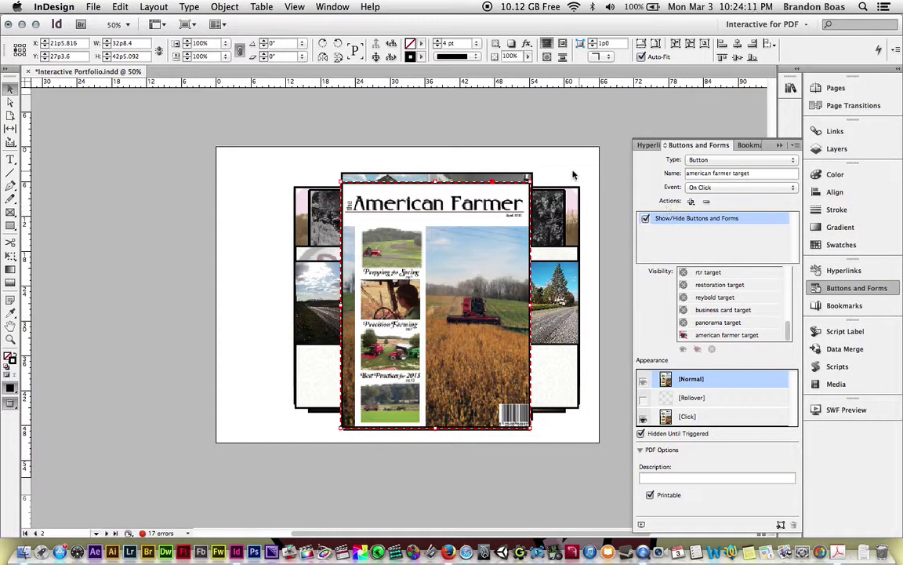
Set About1, american farmer, broken glass, panorama, rtr logo, restoration, business card, reybold and barracuda to Show
scroll(718, 323, up, 5)
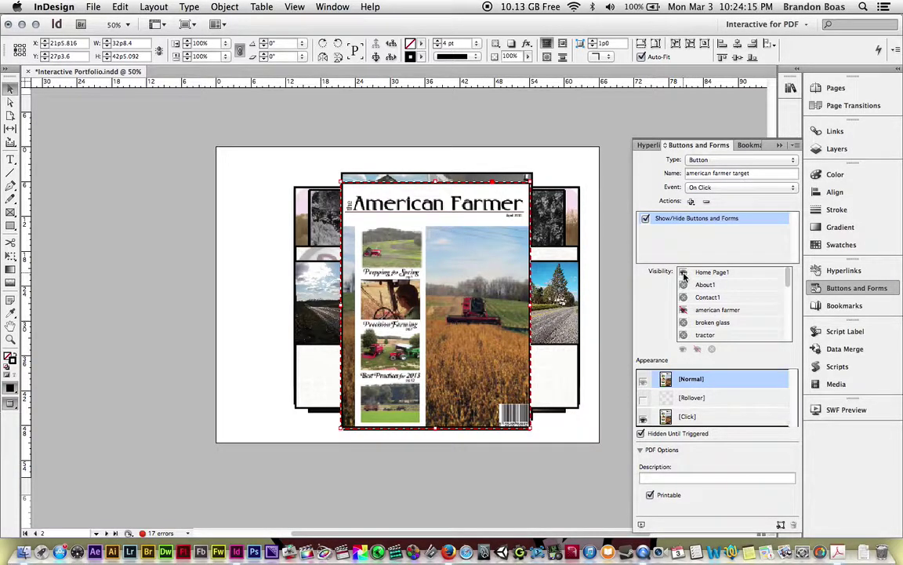
click(684, 285)
click(683, 310)
click(684, 322)
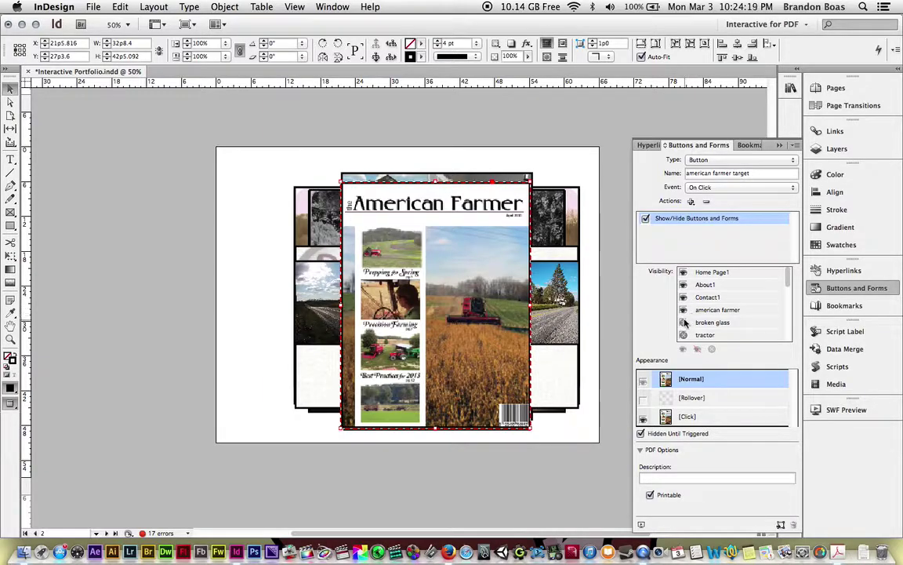
scroll(684, 332, down, 2)
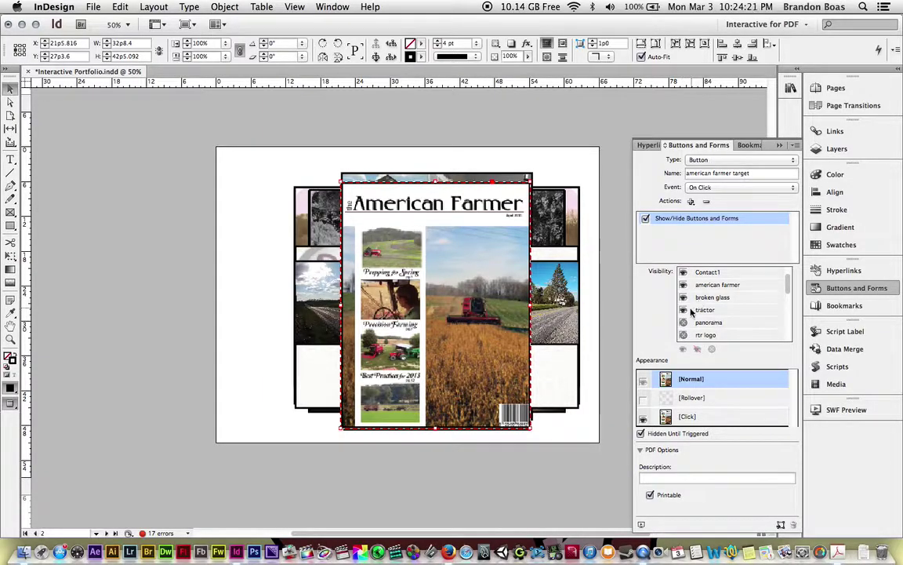
click(685, 322)
scroll(689, 317, down, 2)
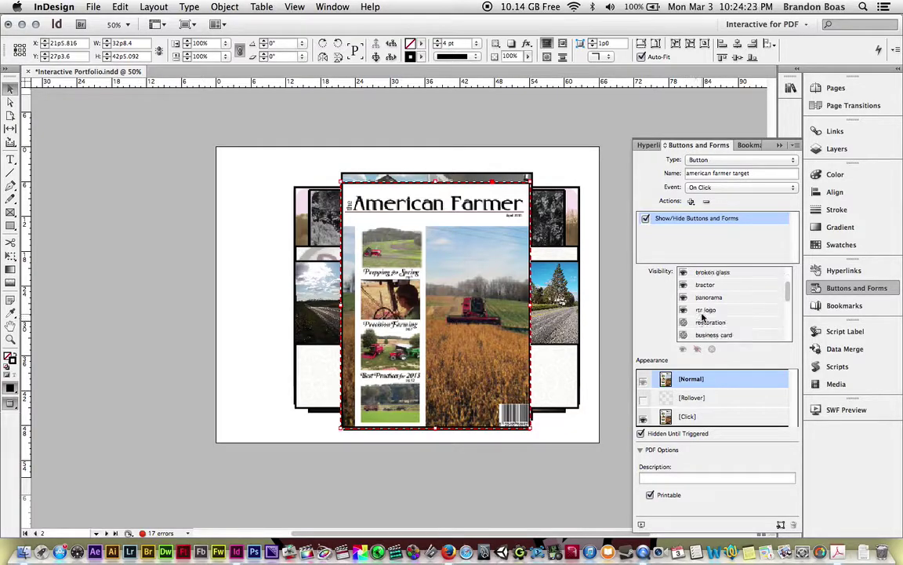
click(685, 310)
click(684, 322)
scroll(688, 317, down, 2)
click(683, 310)
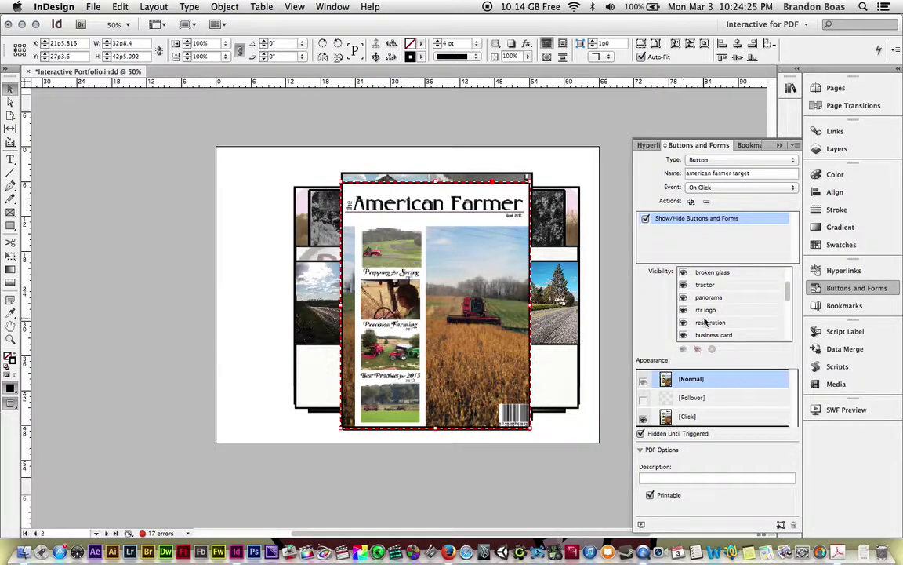
scroll(705, 321, down, 2)
click(683, 309)
click(683, 297)
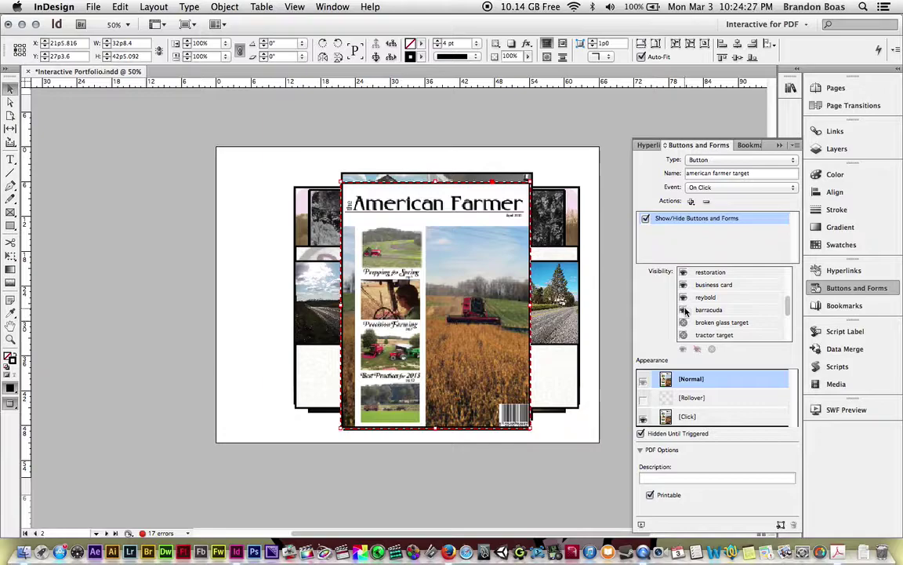
scroll(723, 304, down, 5)
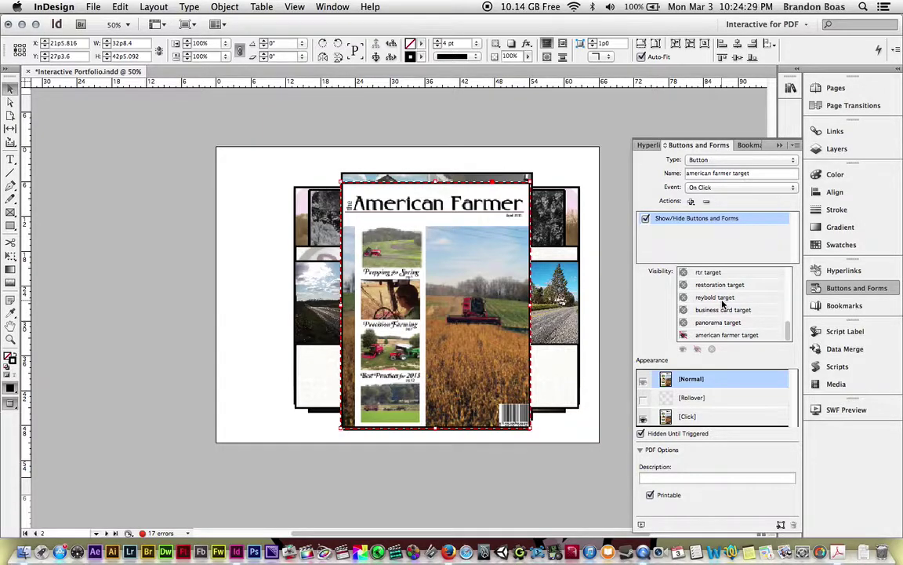
scroll(723, 305, up, 2)
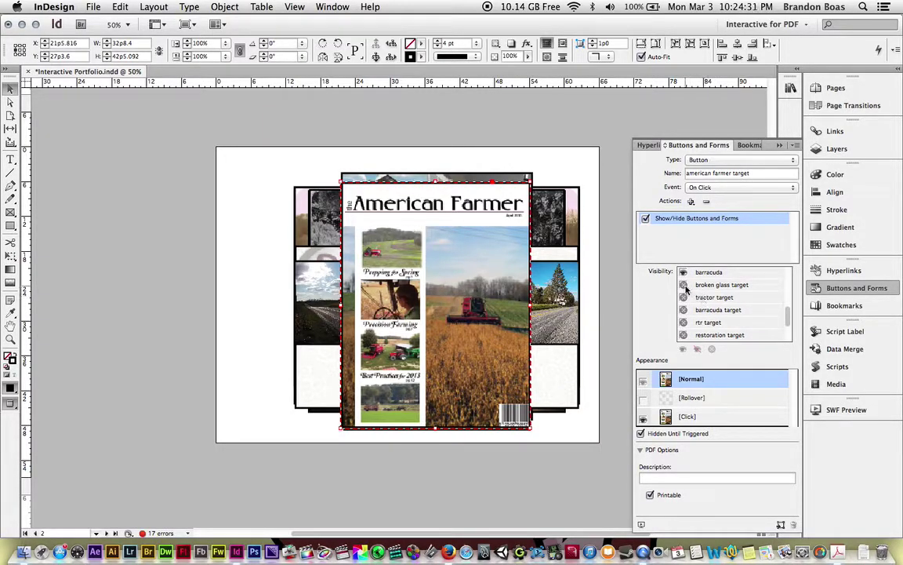
Set the broken glass, tractor, barracuda, rtr, restoration, reybold and business card targets to Show
click(683, 285)
click(683, 297)
click(683, 310)
click(683, 322)
click(683, 334)
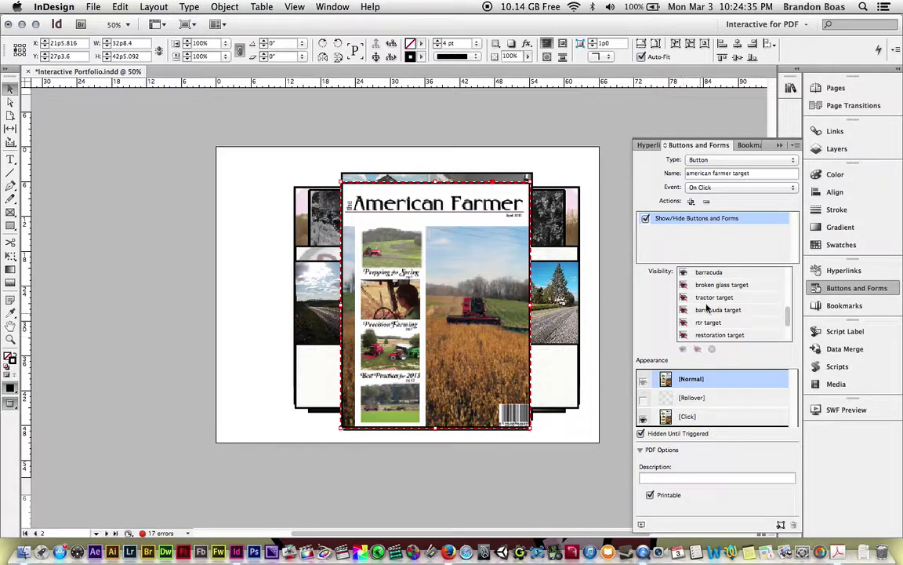
scroll(706, 306, down, 2)
click(683, 297)
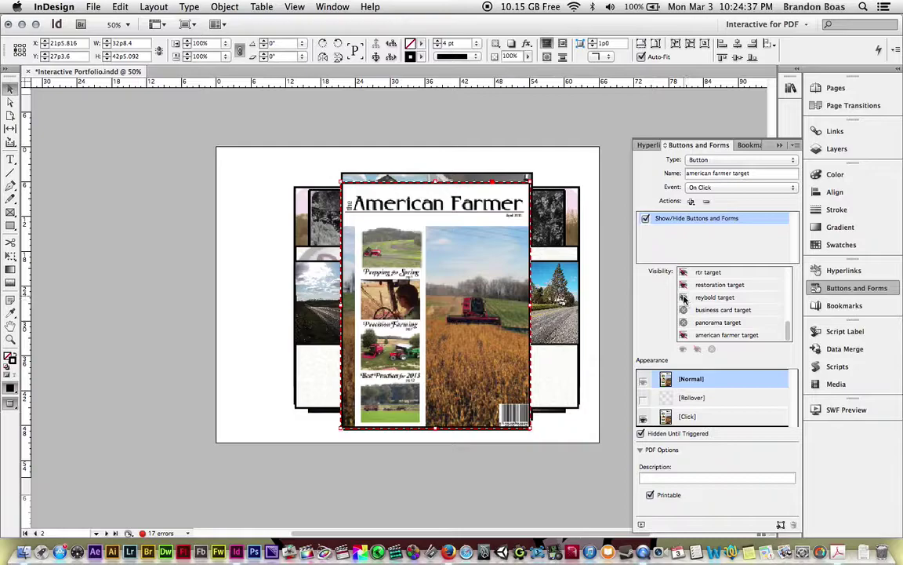
click(683, 310)
scroll(725, 288, up, 5)
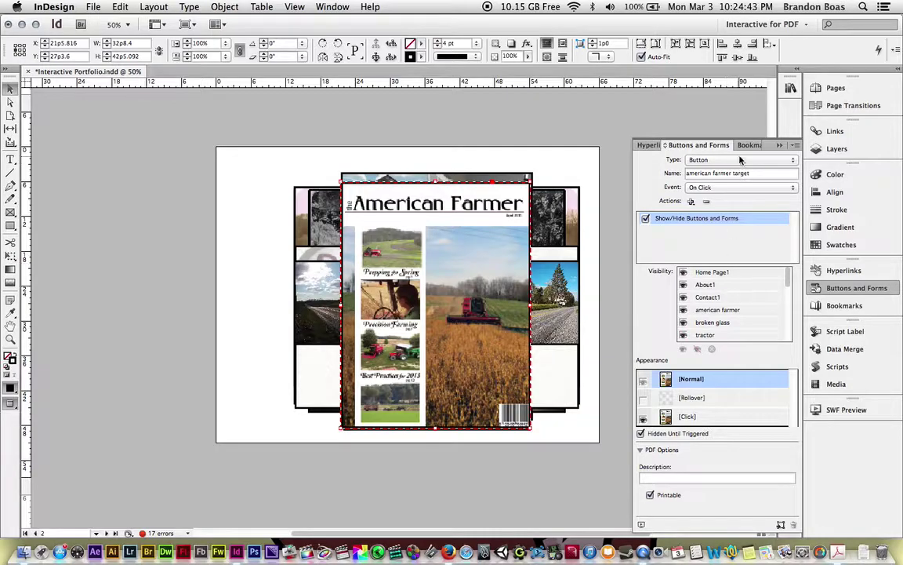
Close Buttons and Forms, turn Layer 1 back on, and hide InDesign with Cmd+H
click(694, 140)
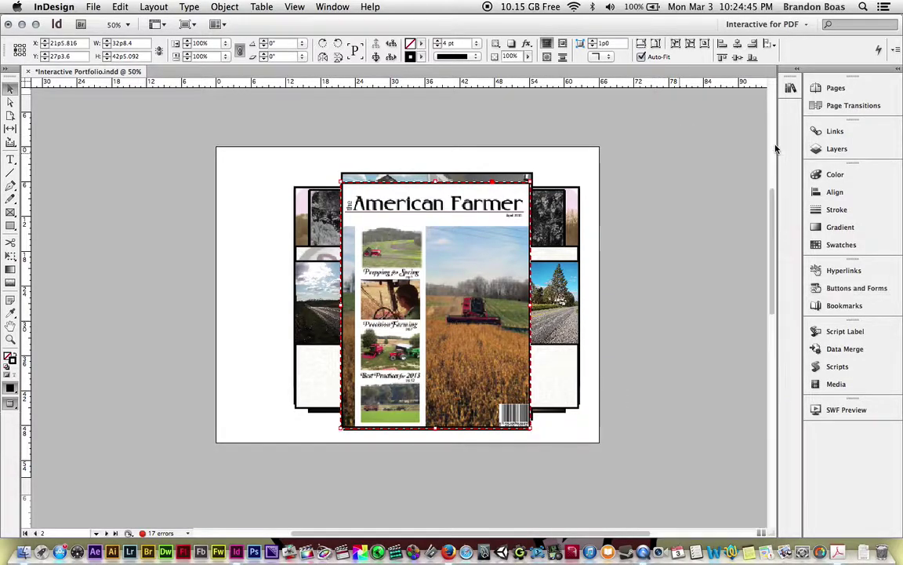
click(838, 149)
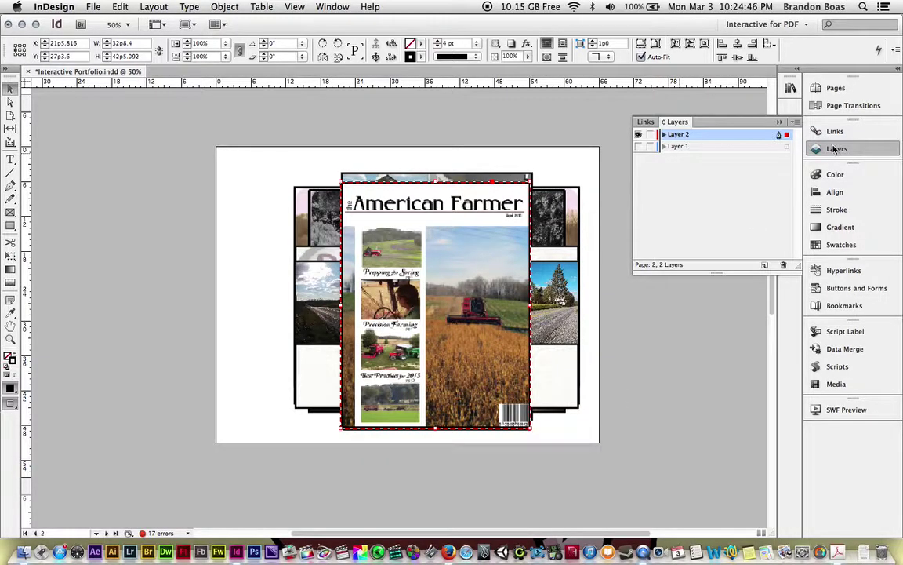
click(639, 147)
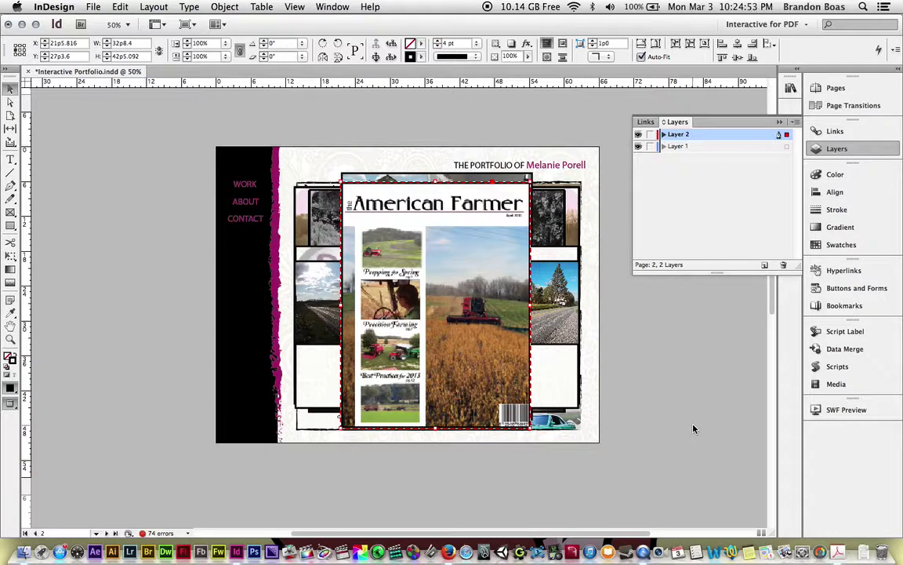
key(super+h)
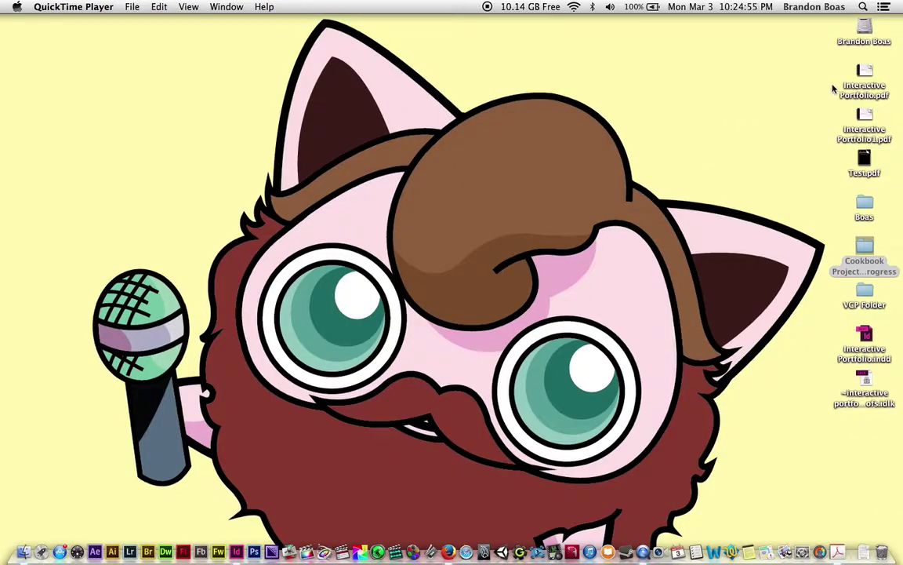
Open Interactive Portfolio.pdf full-screen, go to WORK, and toggle the American Farmer and broken-glass pop-ups
double_click(863, 80)
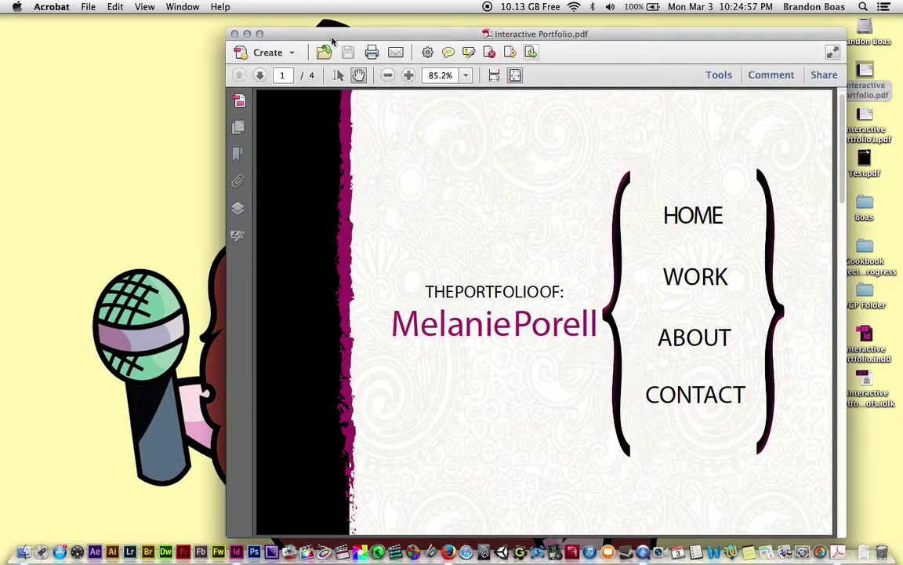
click(258, 34)
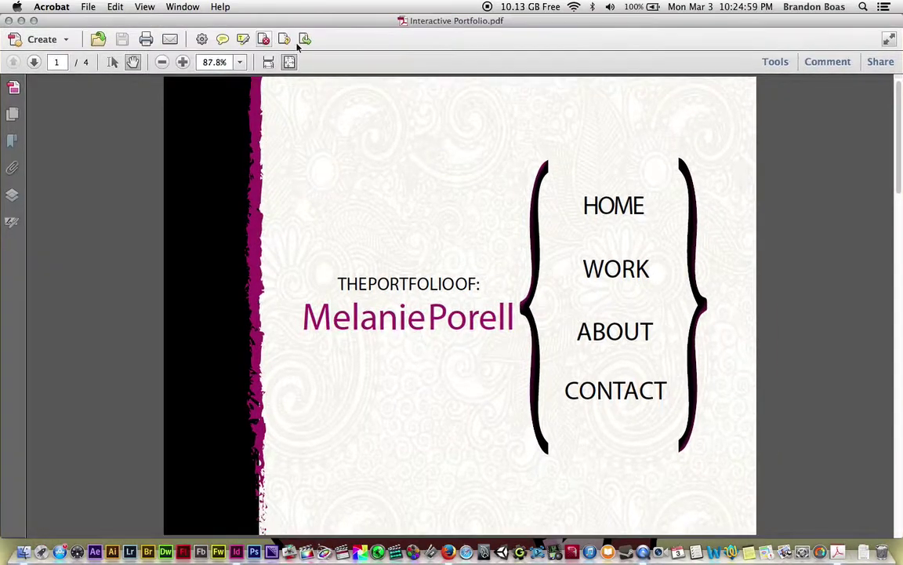
click(620, 271)
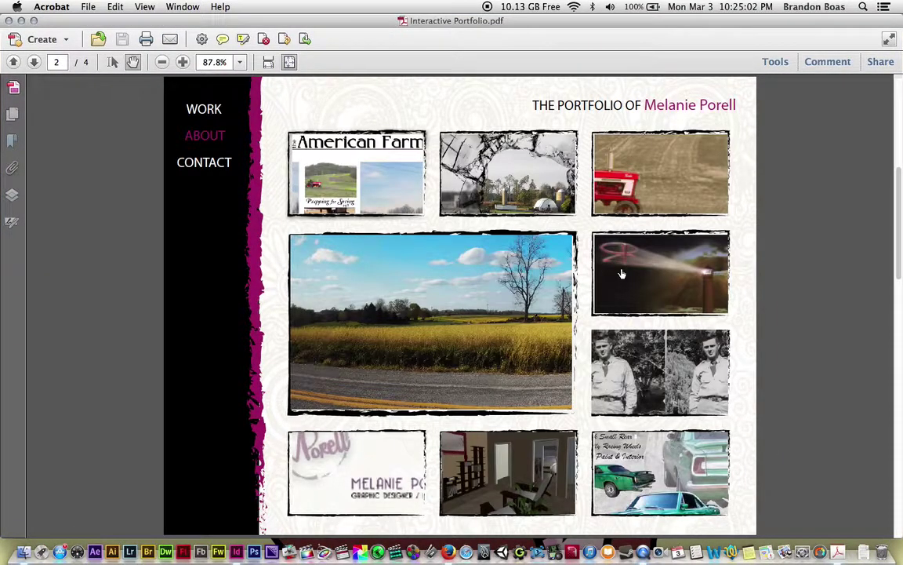
click(364, 174)
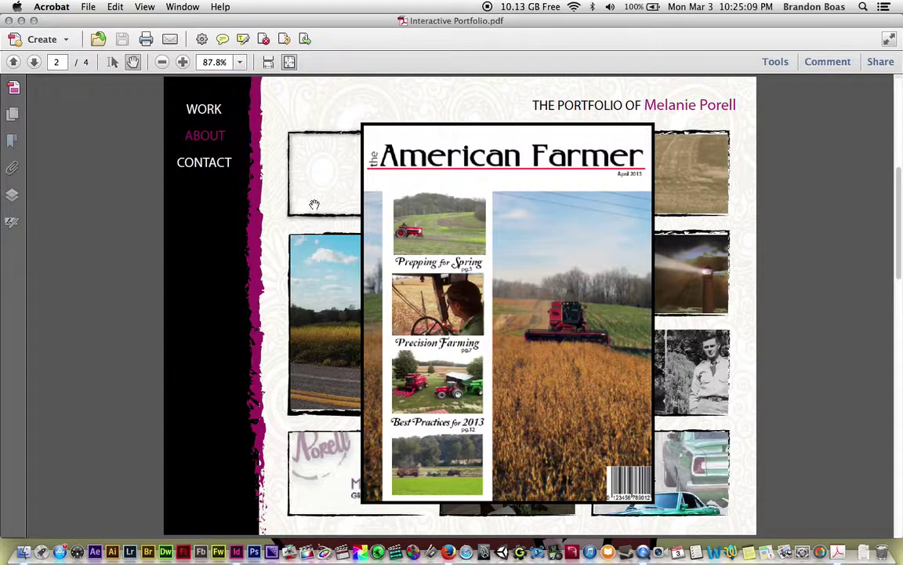
click(461, 235)
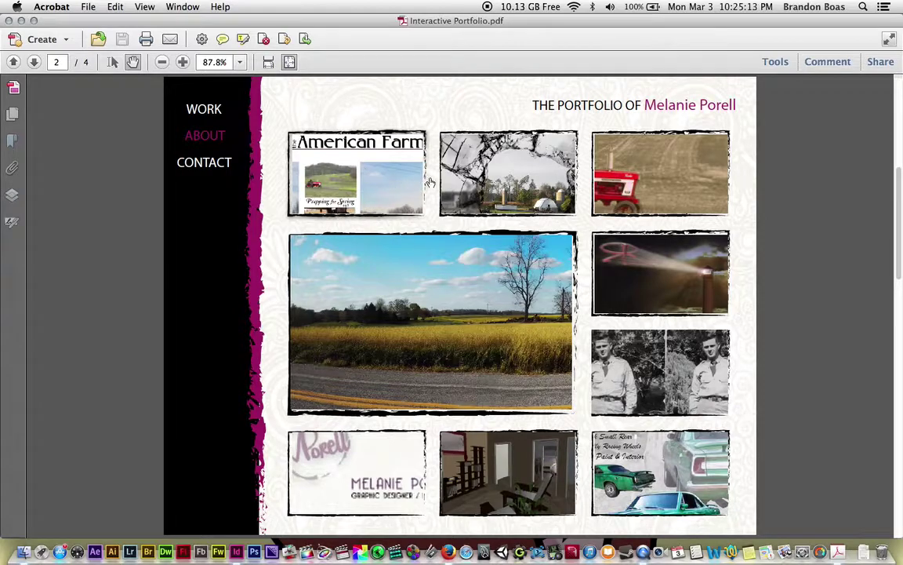
click(462, 159)
click(611, 172)
Show and hide the tractor, lighthouse, soldier restoration and classic car poster pop-ups
click(611, 172)
click(520, 250)
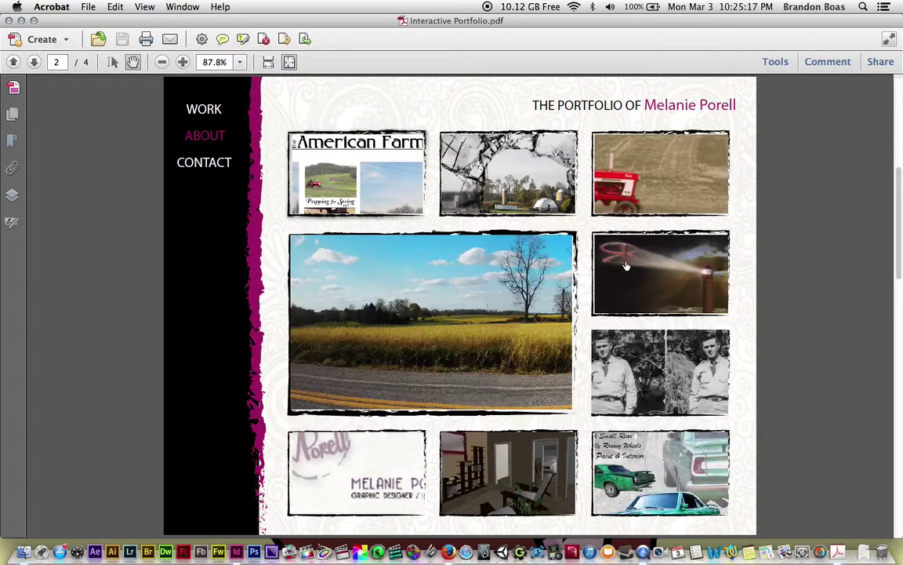
click(626, 265)
click(558, 313)
click(612, 352)
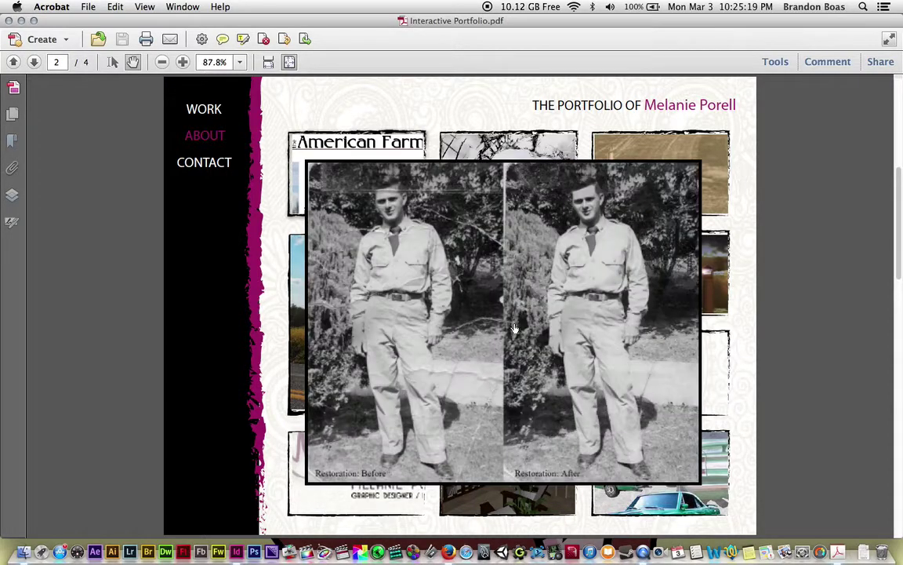
click(549, 361)
click(627, 436)
click(486, 300)
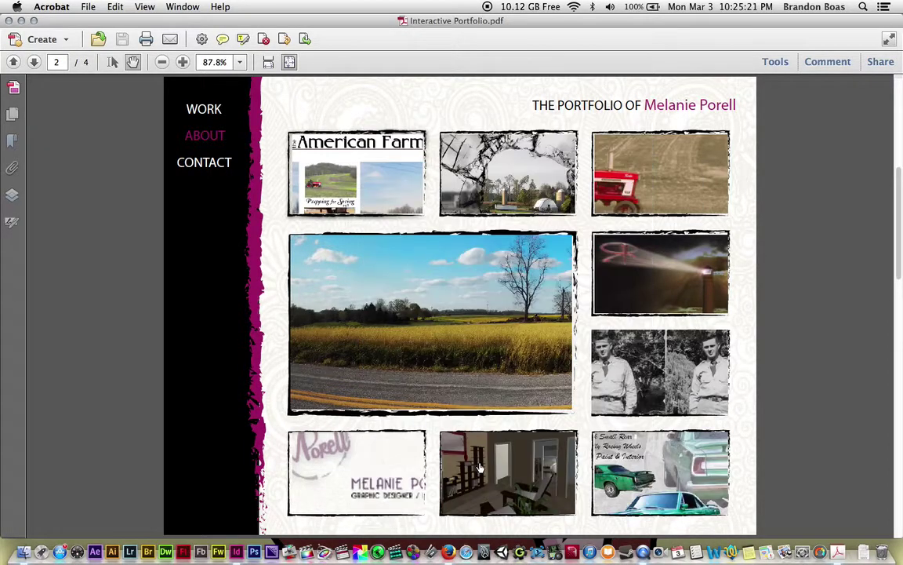
Show and hide the interior collage, business card and field panorama pop-ups, then close the PDF
click(463, 463)
click(427, 314)
click(367, 459)
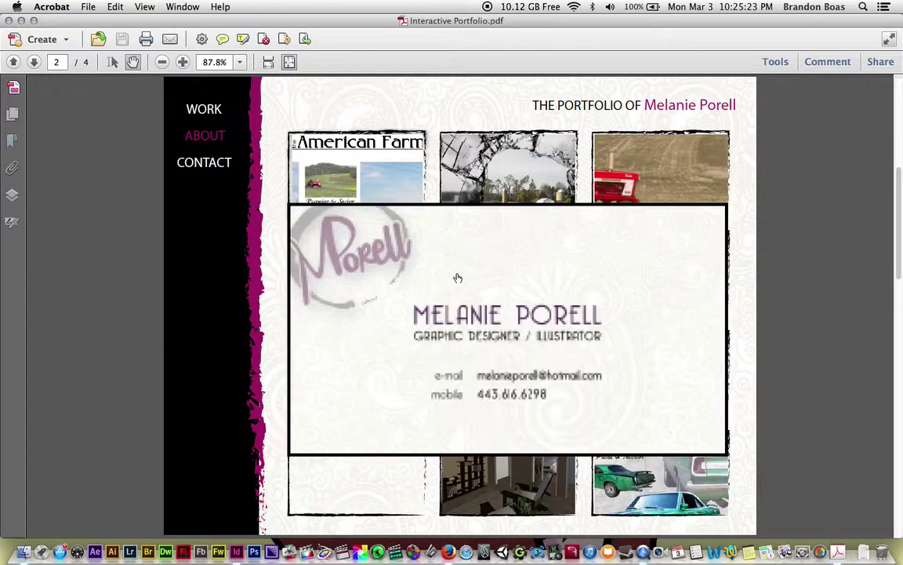
click(424, 302)
click(403, 318)
click(449, 281)
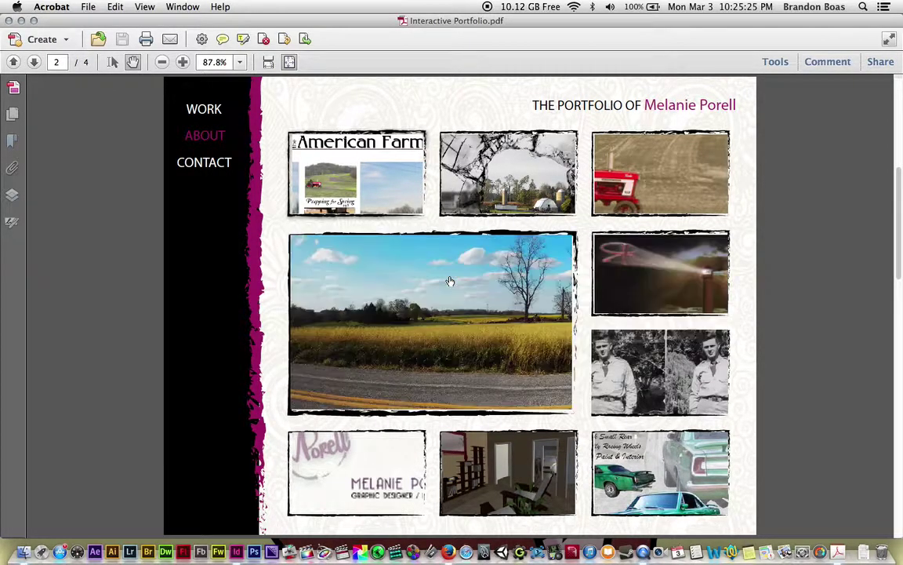
click(9, 21)
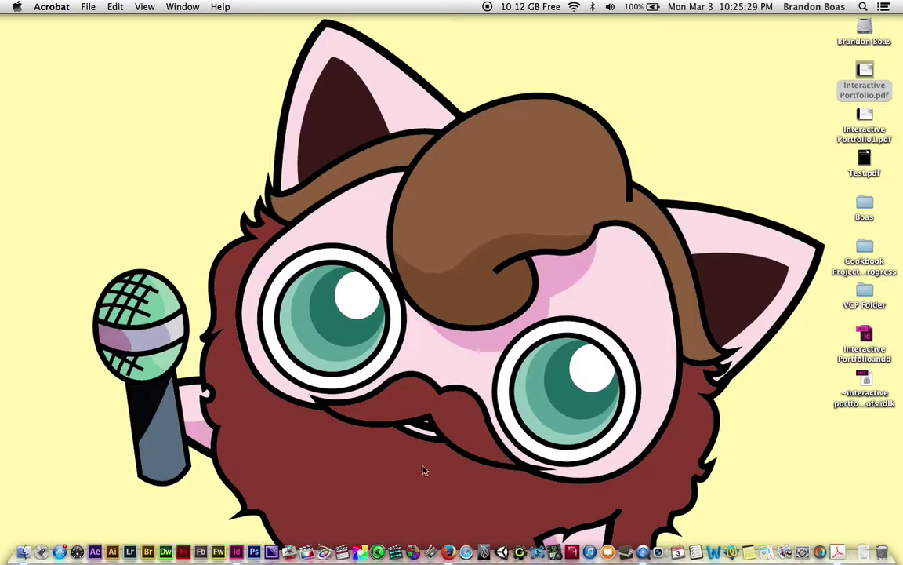
Back in InDesign, select the WORK button on page 1 and show its Buttons and Forms settings
click(236, 552)
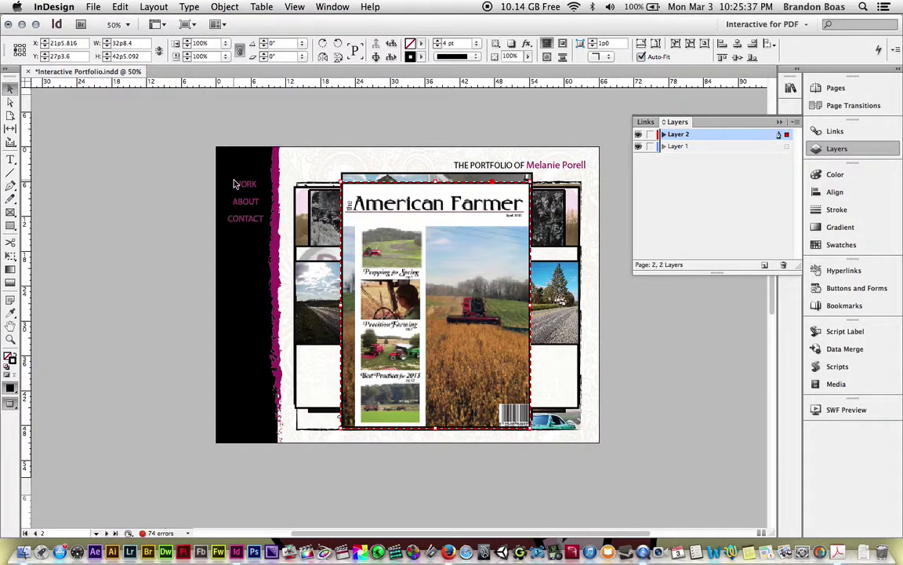
scroll(236, 170, up, 3)
scroll(235, 170, up, 10)
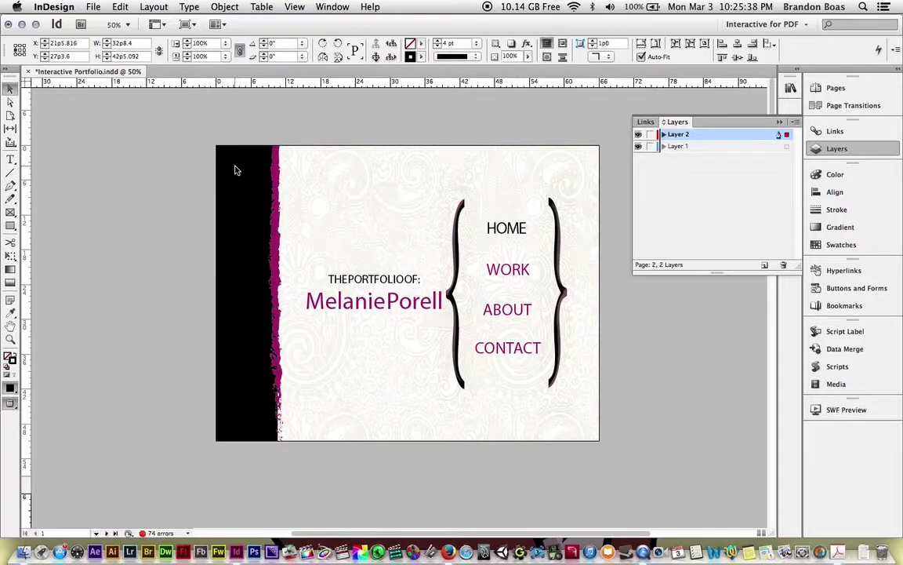
click(506, 269)
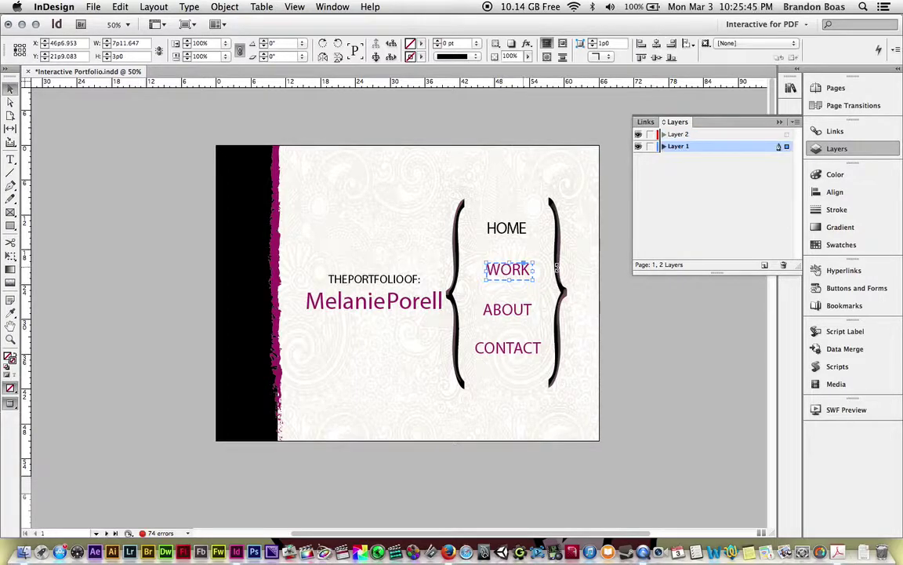
click(838, 288)
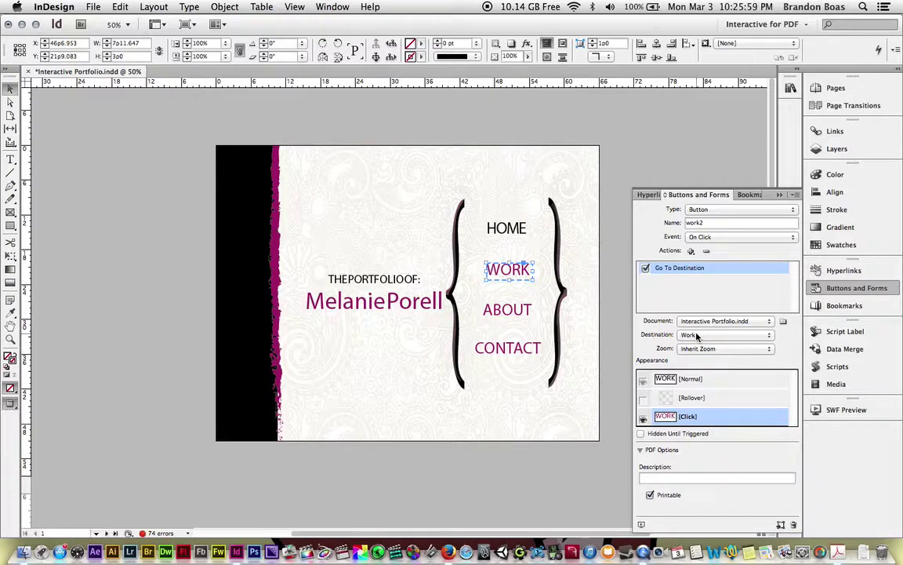
Set the WORK button's event to On Release or Tap and delete its Go To Next Page action
click(751, 236)
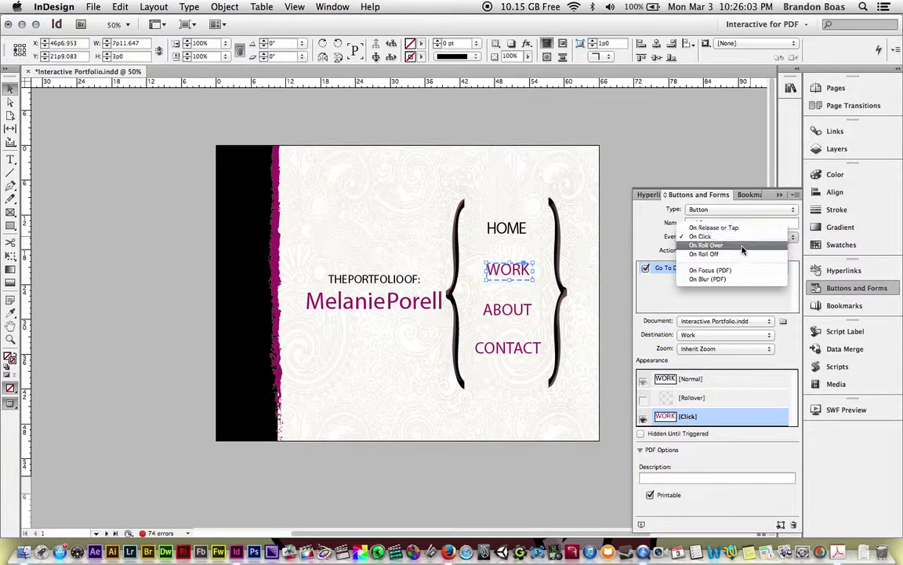
click(741, 229)
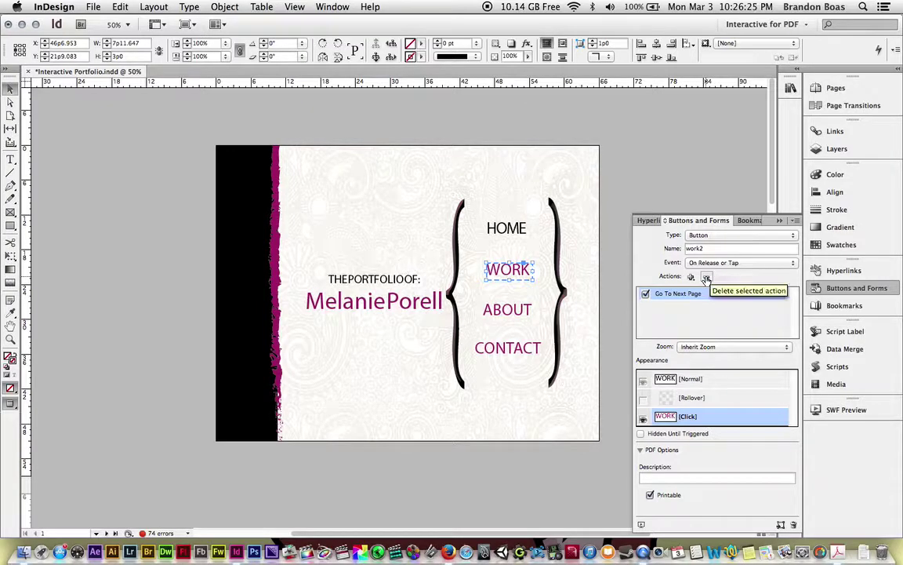
click(707, 278)
click(564, 172)
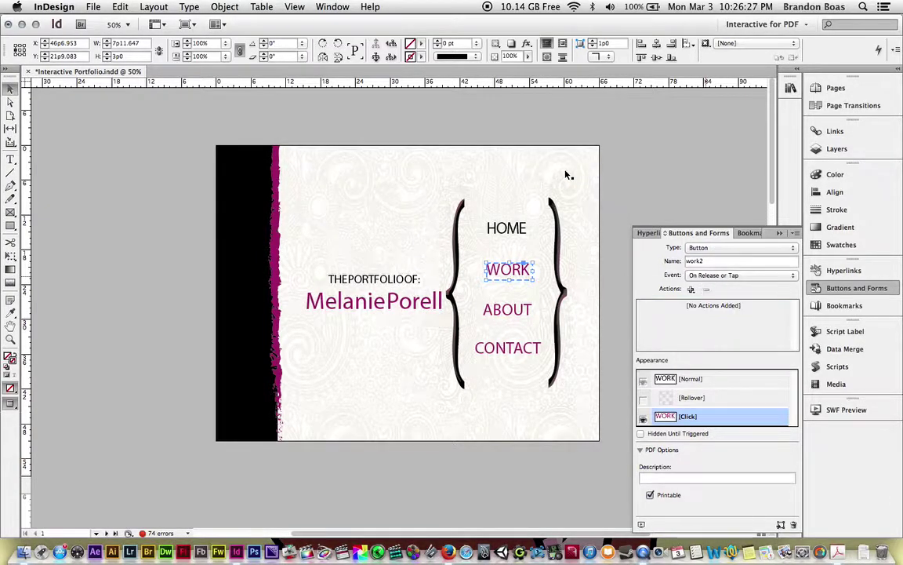
Export the document under the name 'Interactive Portfolio Test'
click(94, 7)
click(111, 223)
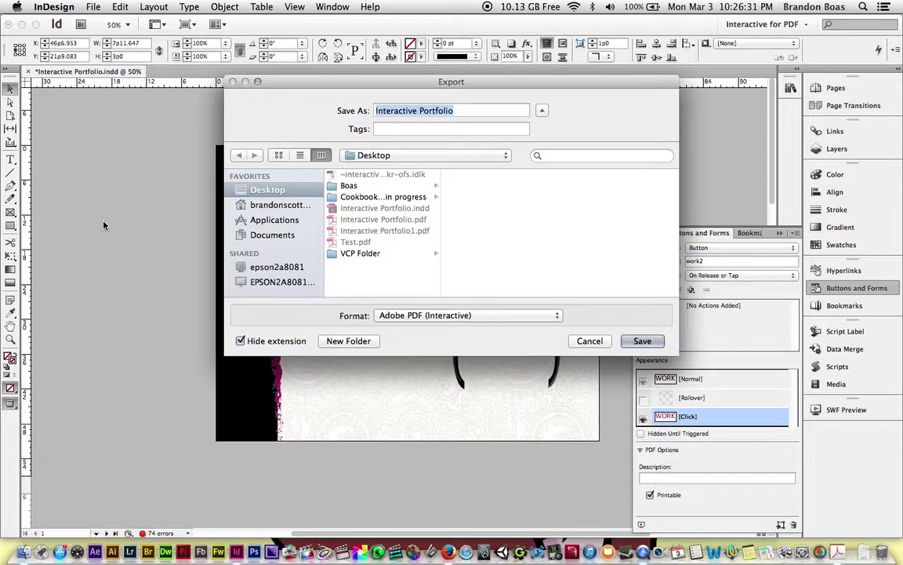
click(471, 111)
text(Test)
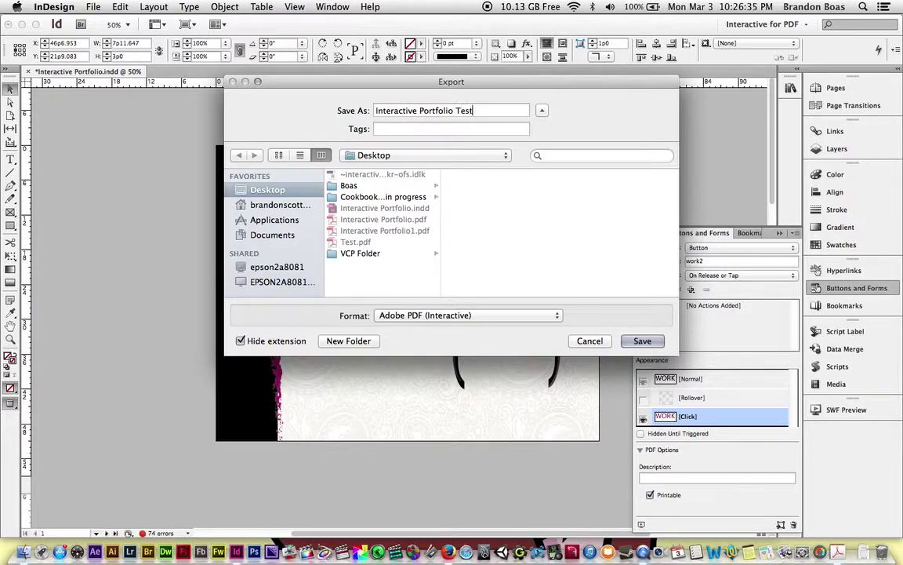
key(Return)
Accept the Interactive PDF settings and dismiss the missing fonts, missing links and blend-space warnings
click(539, 440)
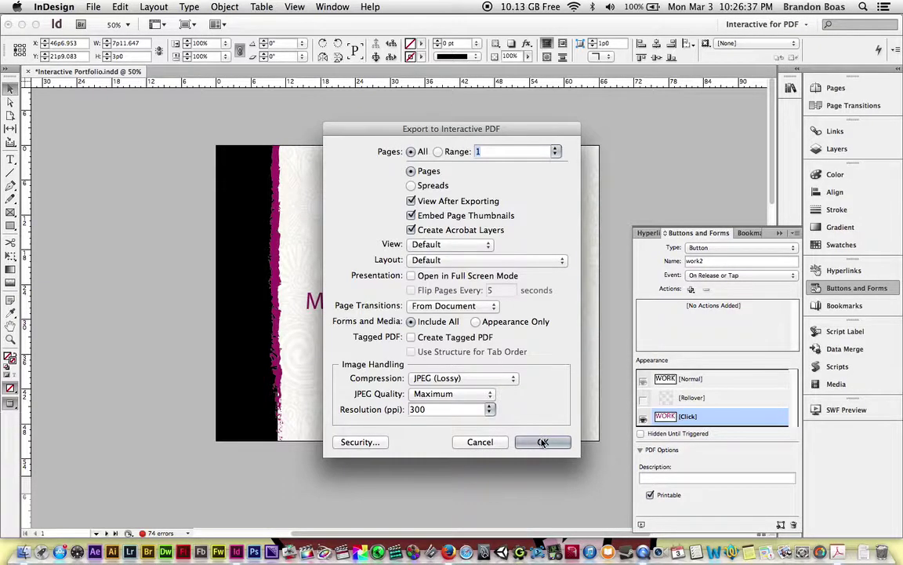
click(562, 233)
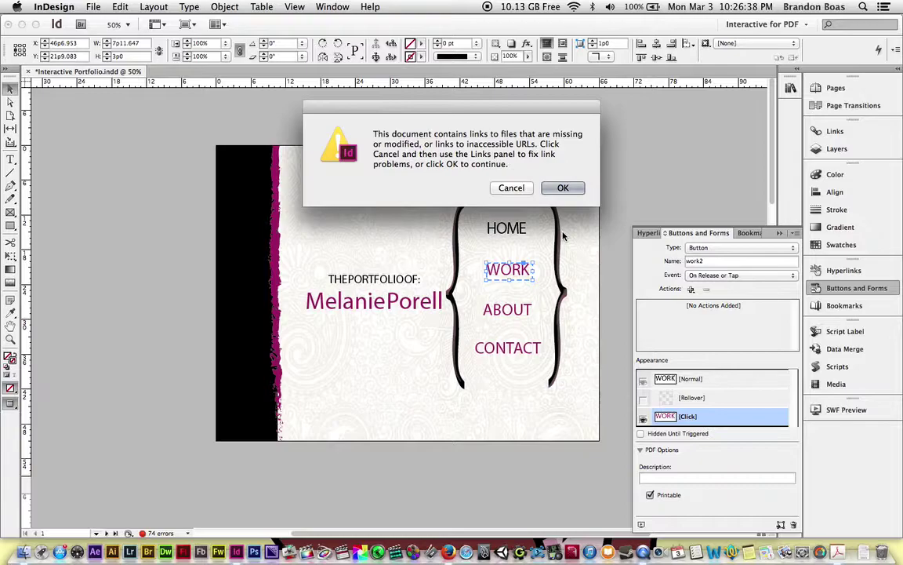
click(563, 187)
click(564, 332)
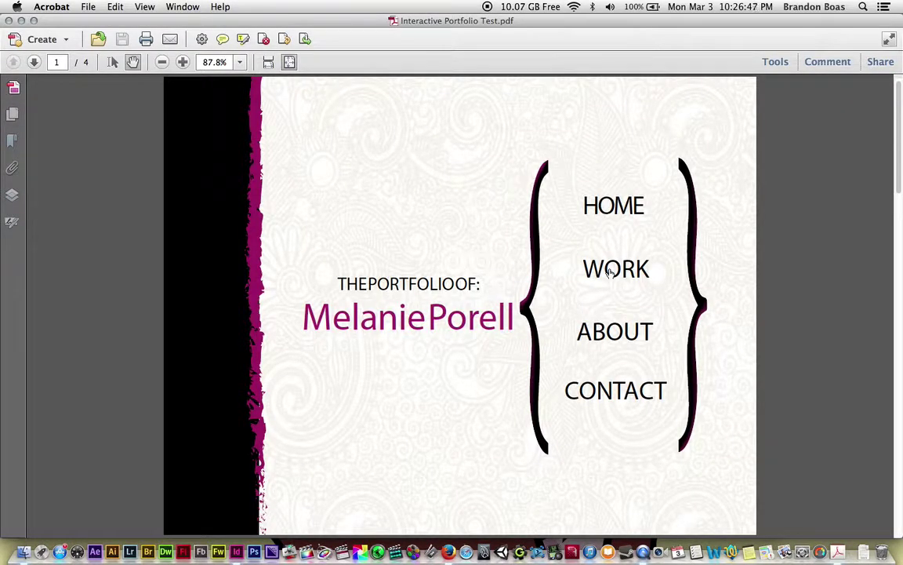
Test the WORK link in the PDF, then close Acrobat and the InDesign document with Don't Save
click(610, 272)
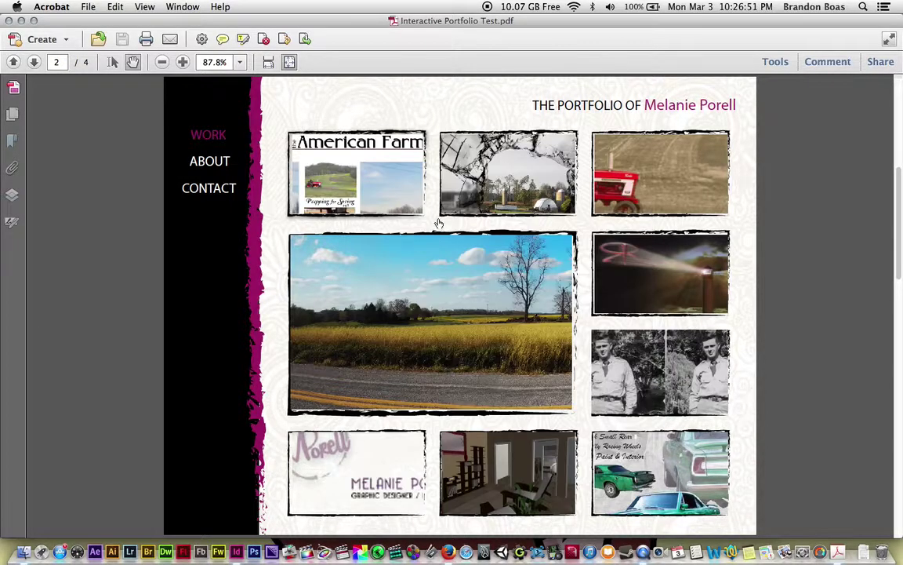
click(10, 21)
click(10, 23)
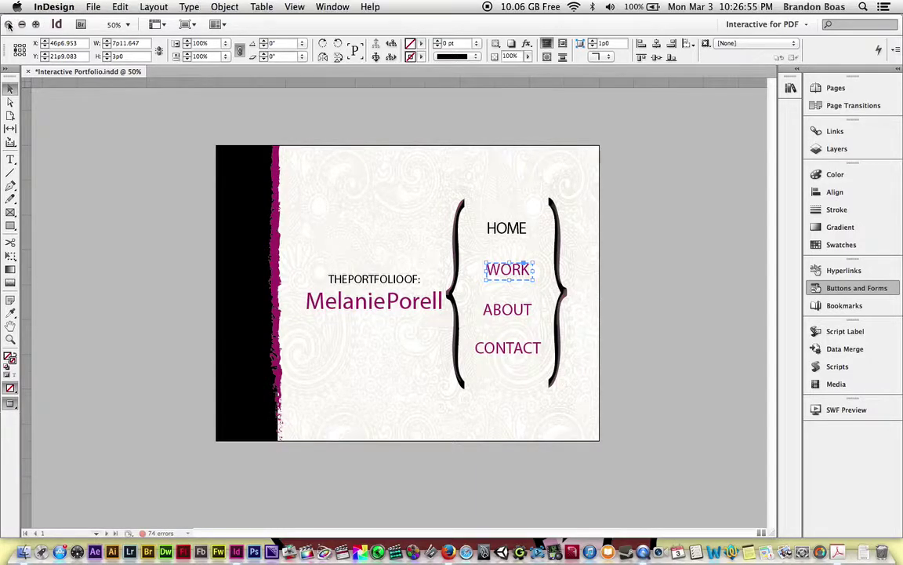
click(403, 173)
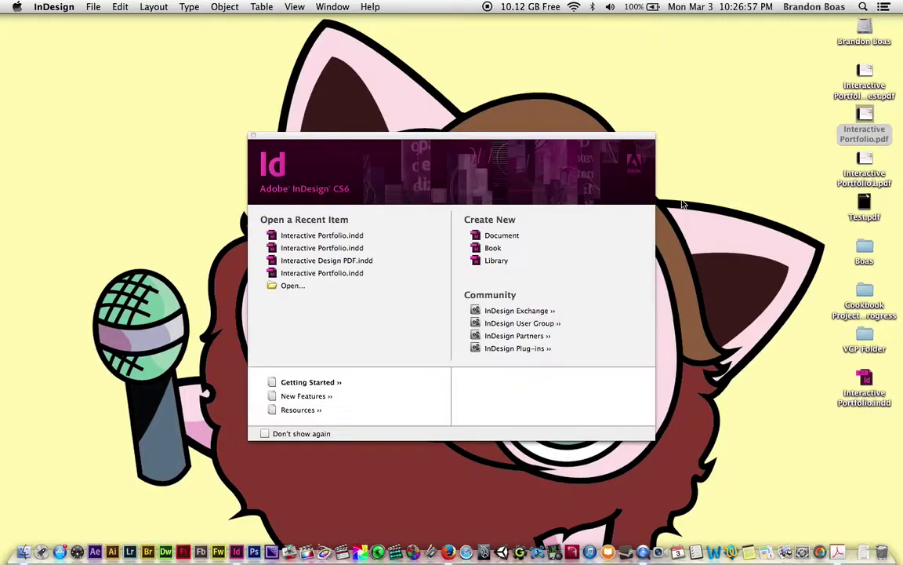
Open Interactive Portfolio.pdf, jump to the work gallery and preview thumbnail pop-ups like the business card
double_click(865, 117)
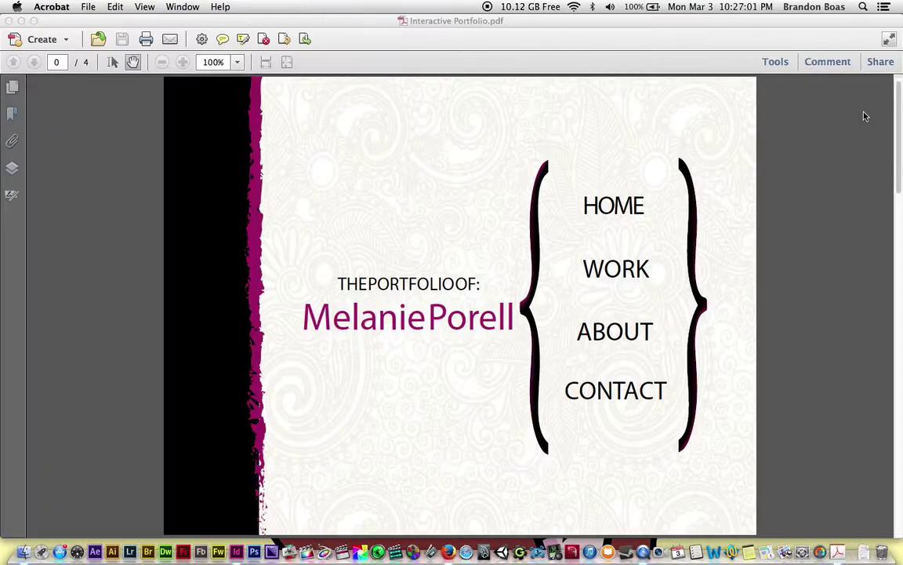
click(608, 268)
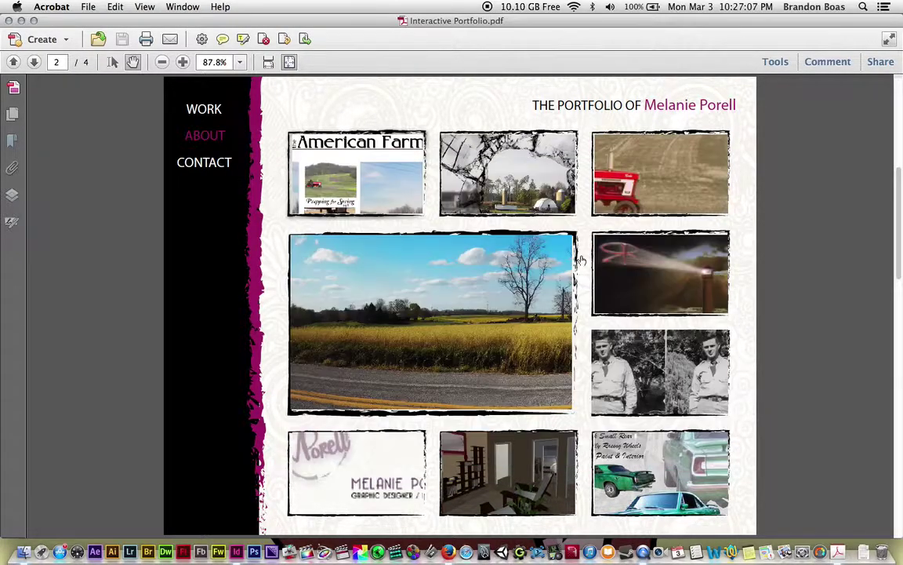
mouse_move(624, 273)
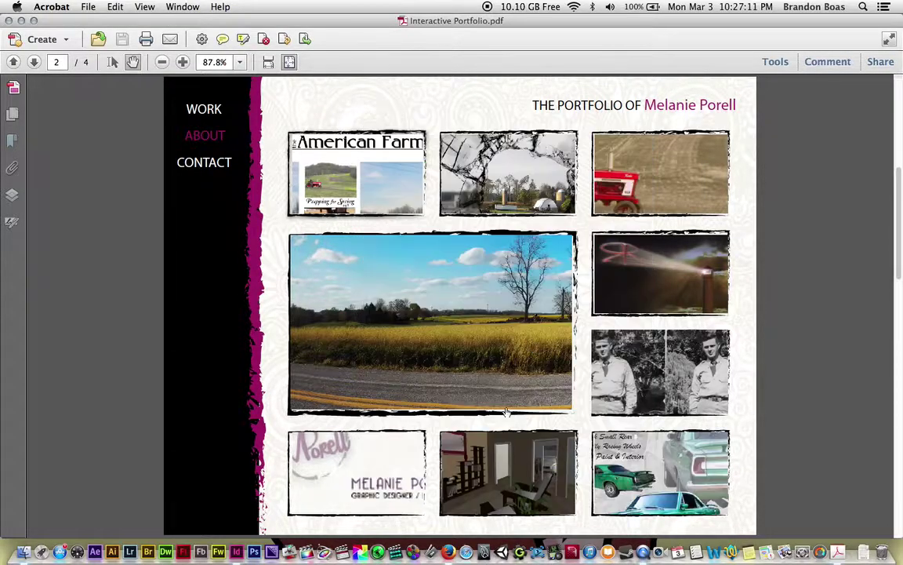
mouse_move(374, 464)
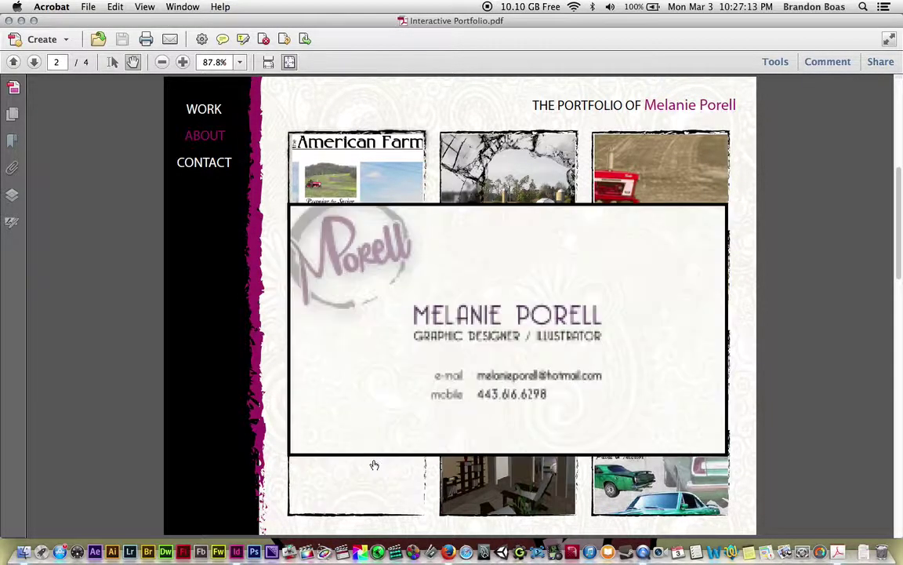